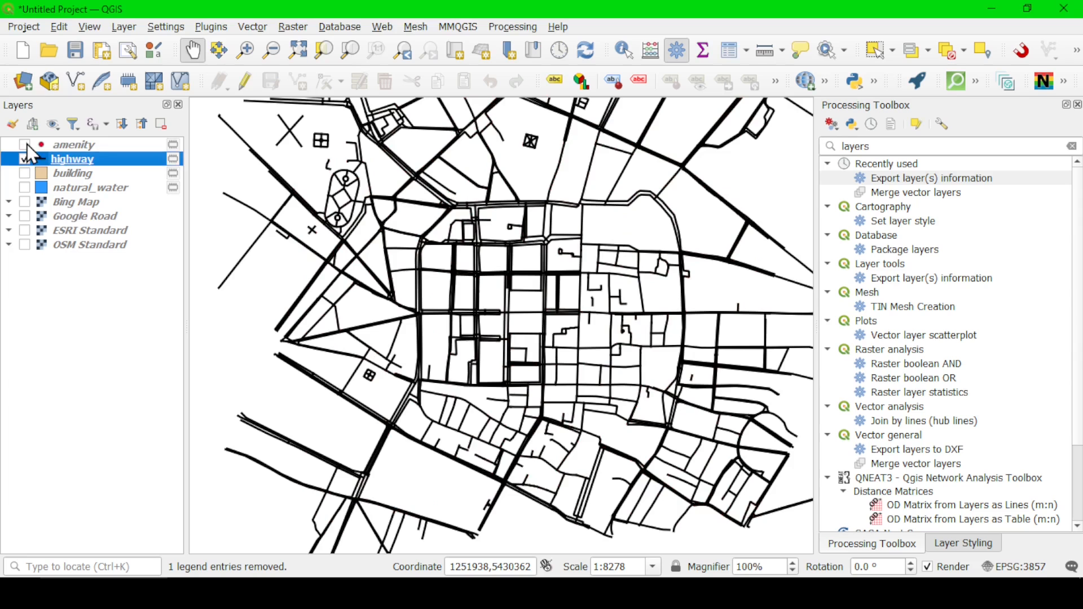
Make the amenity, building, natural_water, Bing Map, Google Road, ESRI Standard and OSM Standard layers visible
{"action": "left_click", "coordinate": [25, 145]}
{"action": "left_click", "coordinate": [24, 173]}
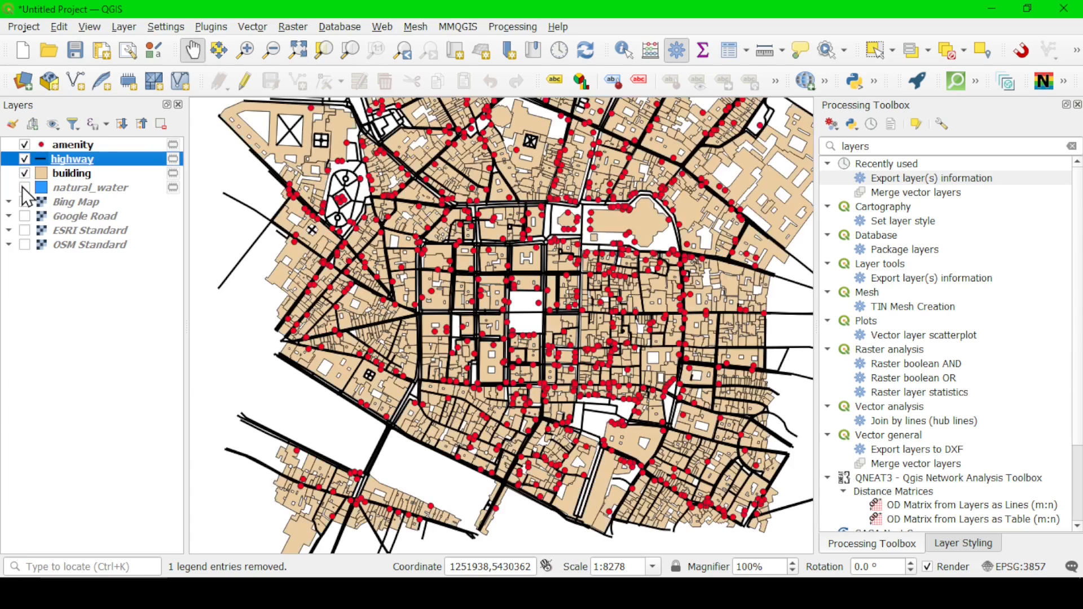
{"action": "left_click", "coordinate": [24, 188]}
{"action": "left_click", "coordinate": [24, 202]}
{"action": "left_click", "coordinate": [24, 216]}
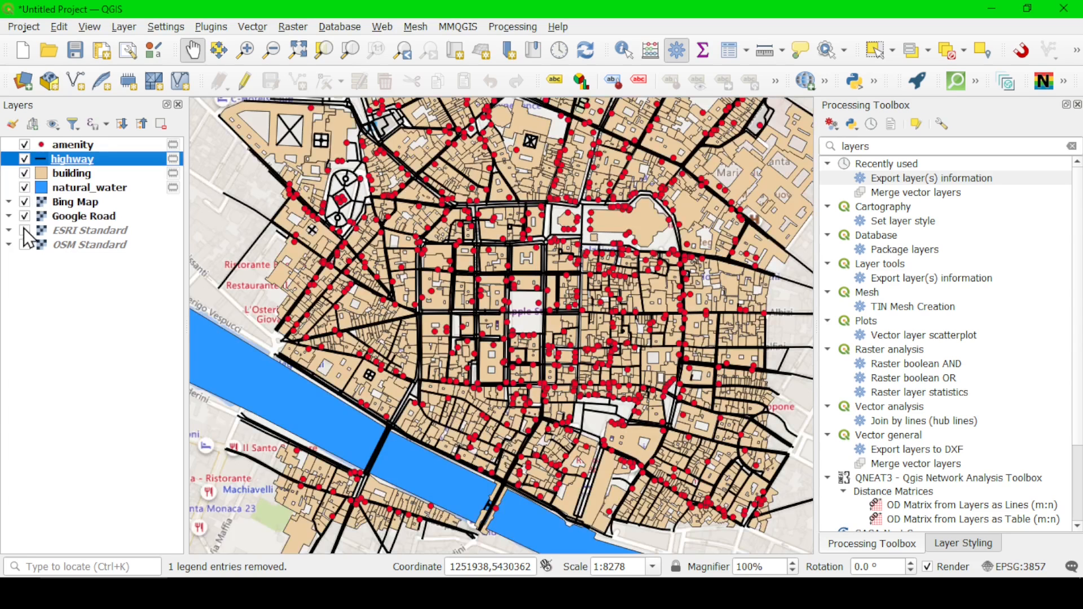
{"action": "left_click", "coordinate": [25, 230]}
{"action": "left_click", "coordinate": [24, 244]}
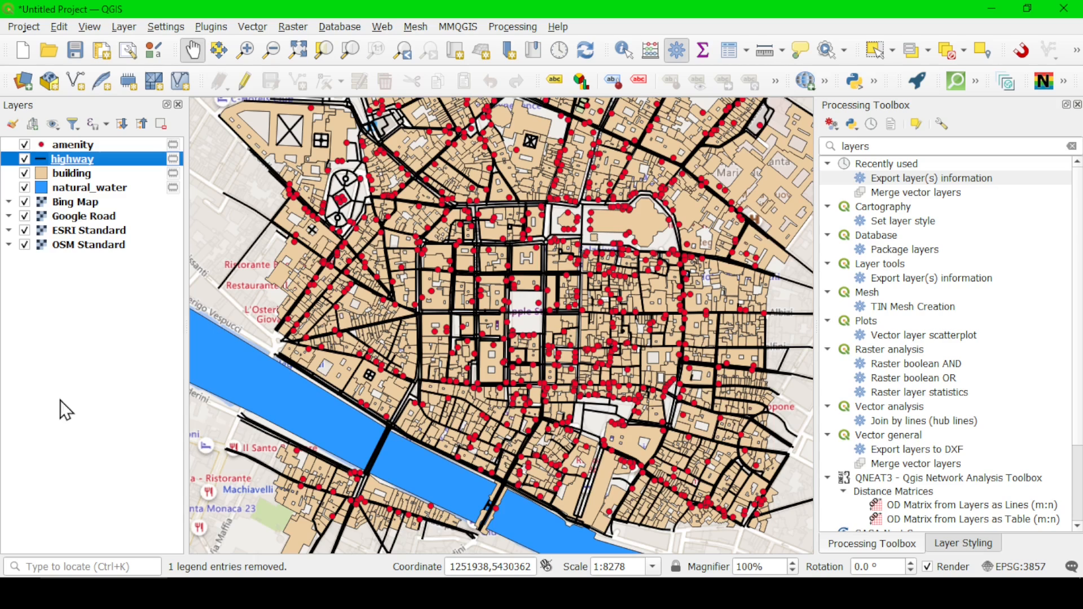
Run Export layer(s) information on all layers except Annotations, with the output as a temporary layer
{"action": "left_click", "coordinate": [907, 279]}
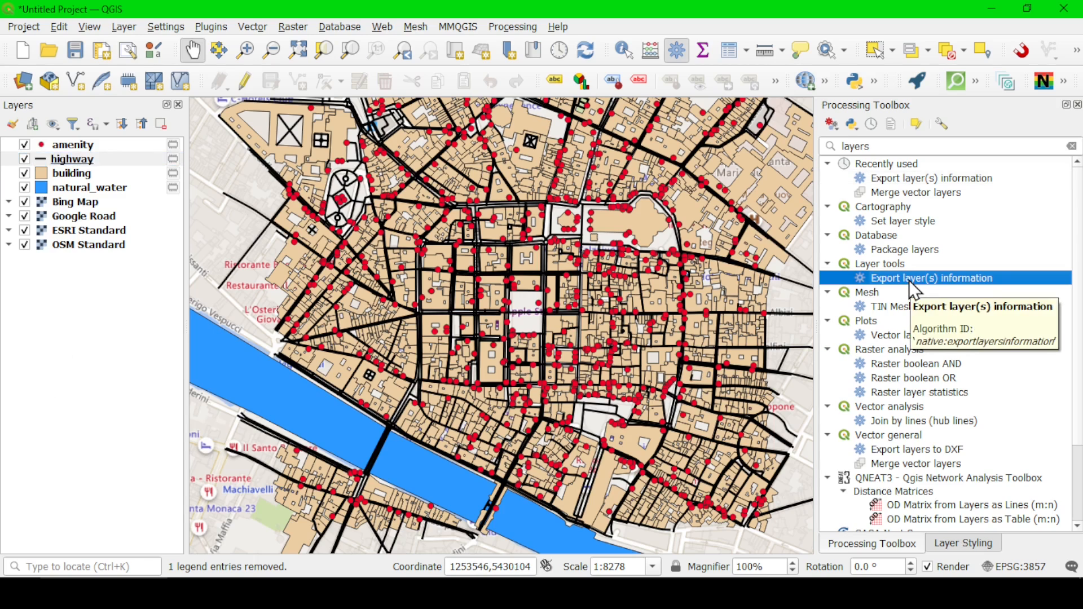
{"action": "double_click", "coordinate": [909, 279]}
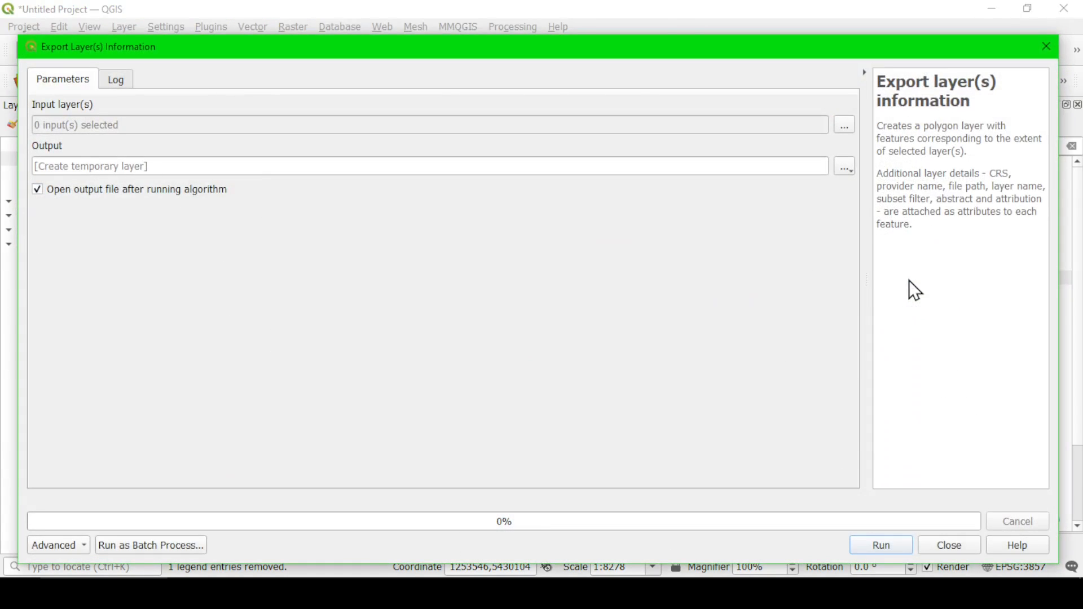
{"action": "left_click", "coordinate": [844, 126]}
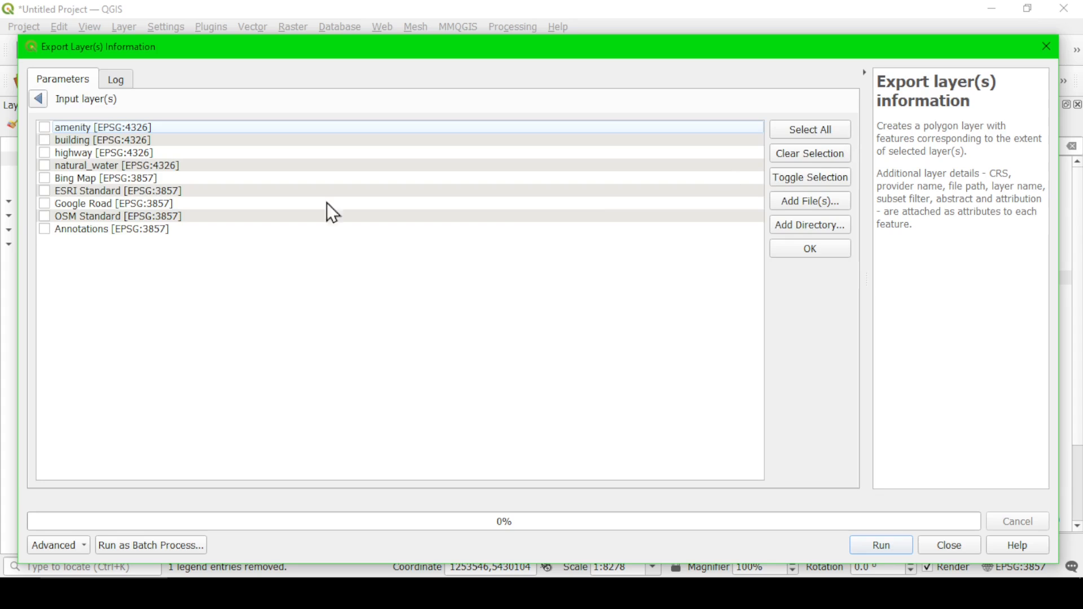
{"action": "left_click", "coordinate": [813, 133]}
{"action": "left_click", "coordinate": [46, 228]}
{"action": "left_click", "coordinate": [811, 250]}
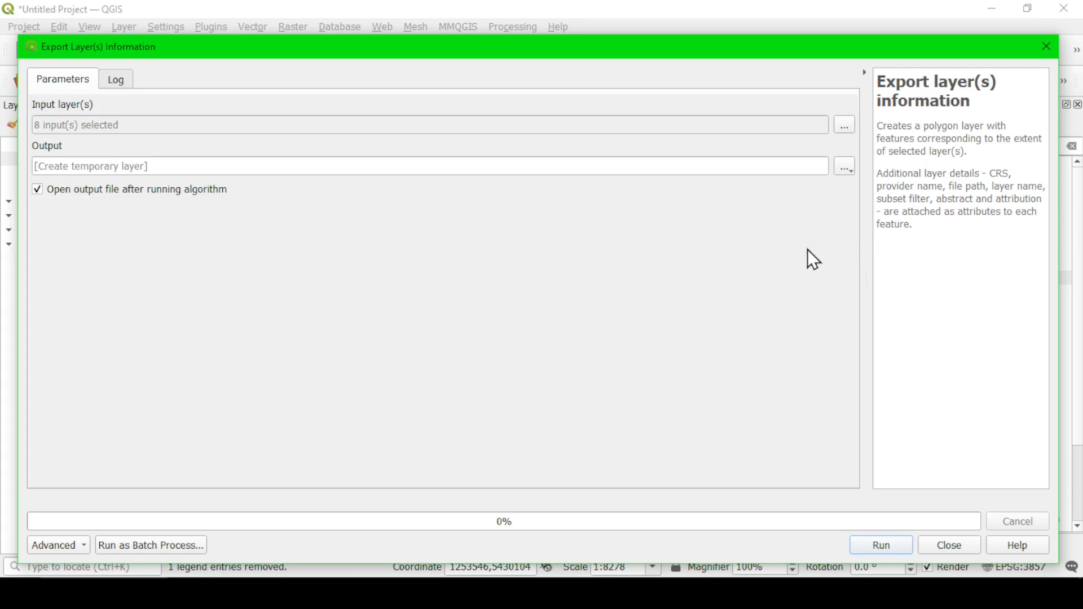
{"action": "left_click", "coordinate": [887, 545]}
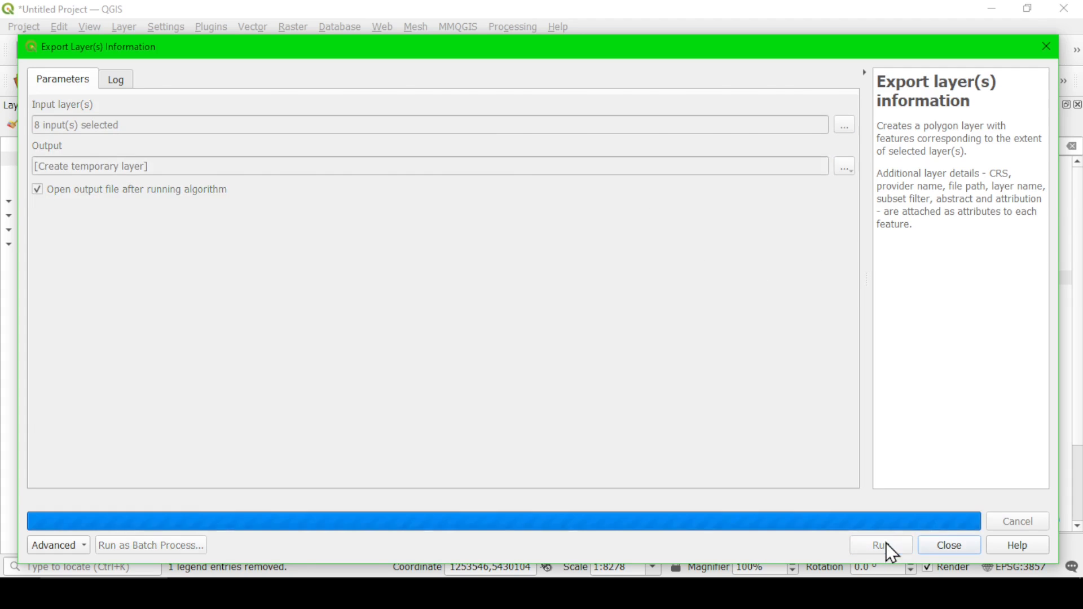
{"action": "left_click", "coordinate": [968, 545]}
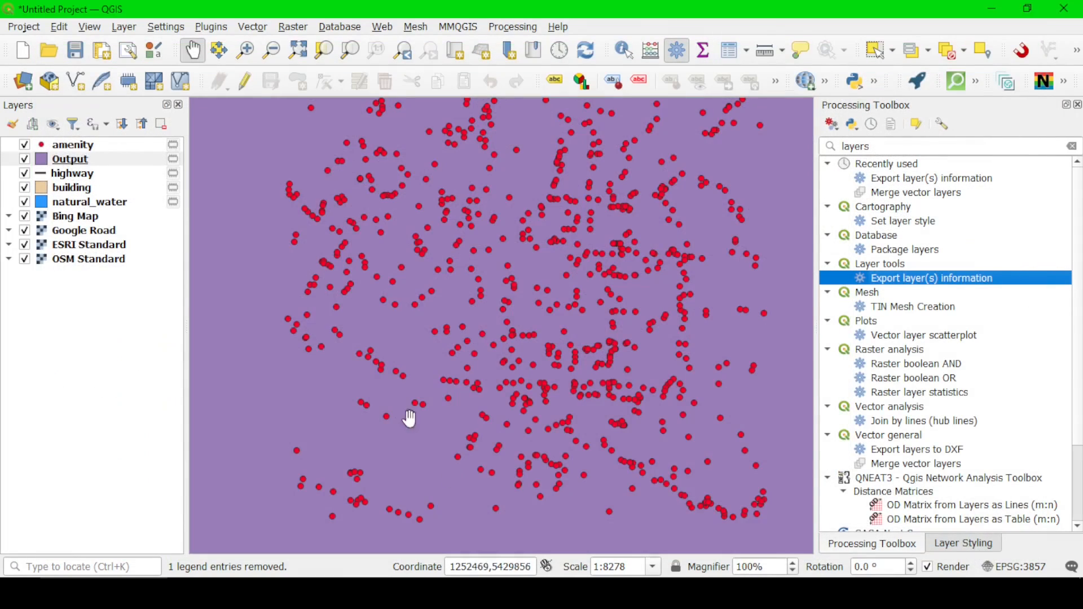
Examine the layer names and sources in the Output layer's attribute table, and close the table
{"action": "right_click", "coordinate": [70, 160]}
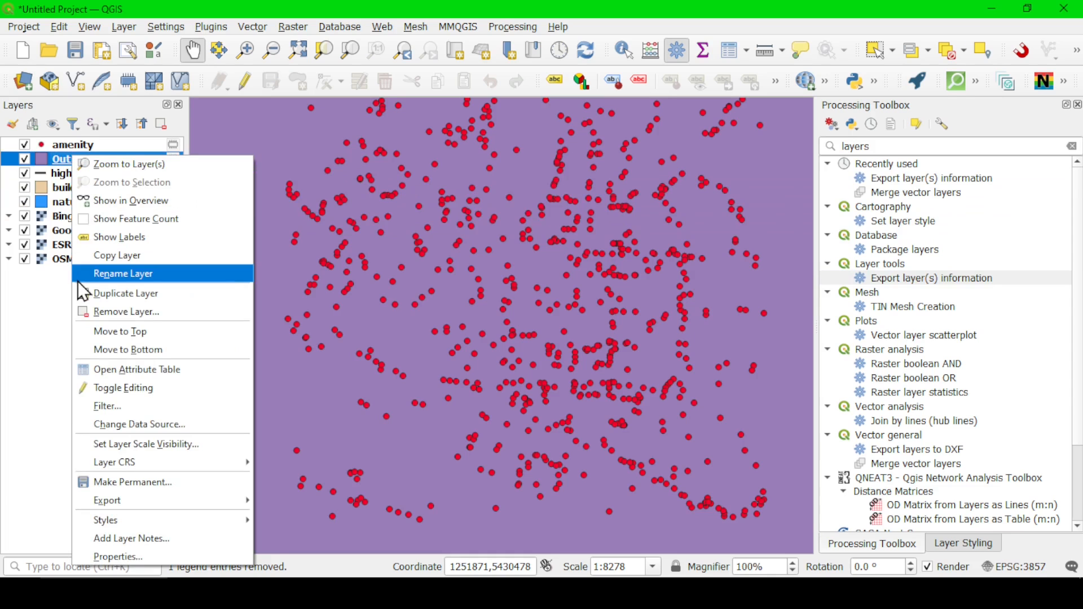
{"action": "left_click", "coordinate": [120, 369]}
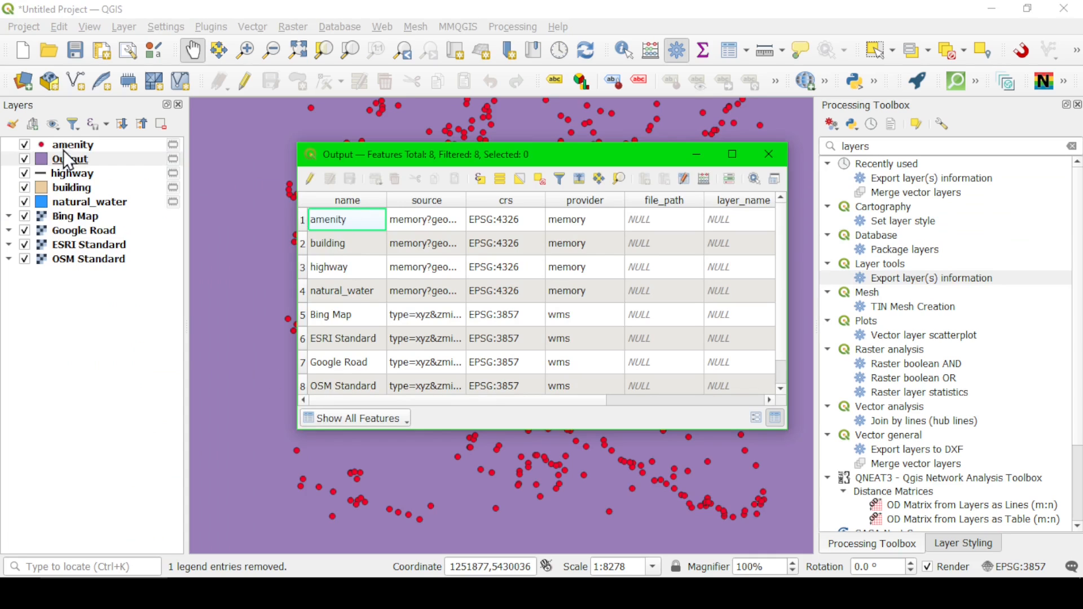
{"action": "left_click_drag", "start_coordinate": [386, 399], "coordinate": [398, 417]}
{"action": "left_click", "coordinate": [769, 155]}
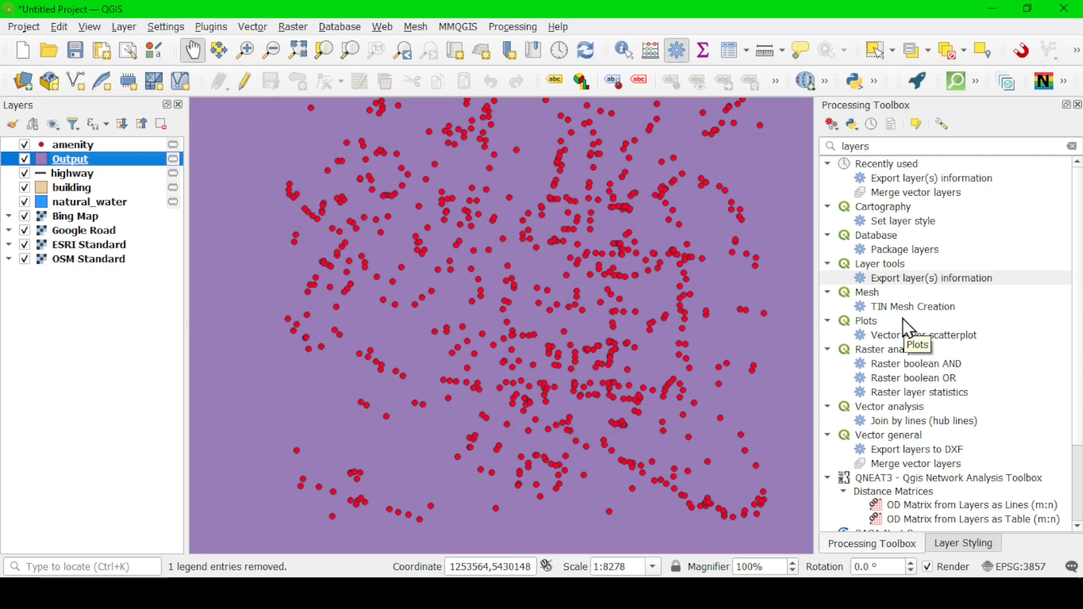
Create a print layout without entering a title and add a map covering most of its page
{"action": "left_click", "coordinate": [22, 26]}
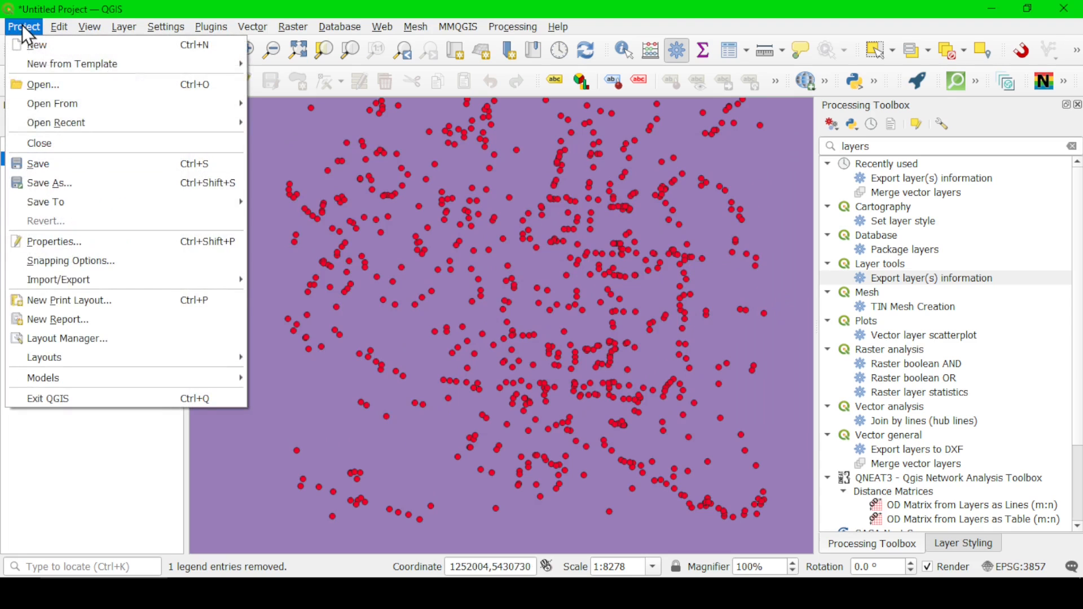
{"action": "left_click", "coordinate": [76, 299]}
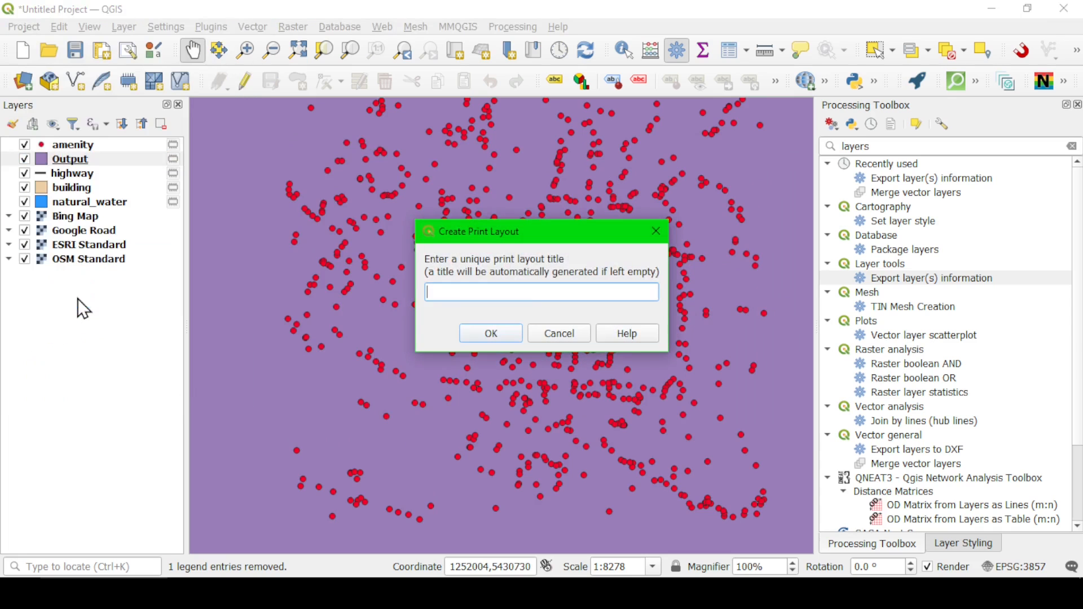
{"action": "left_click", "coordinate": [504, 334]}
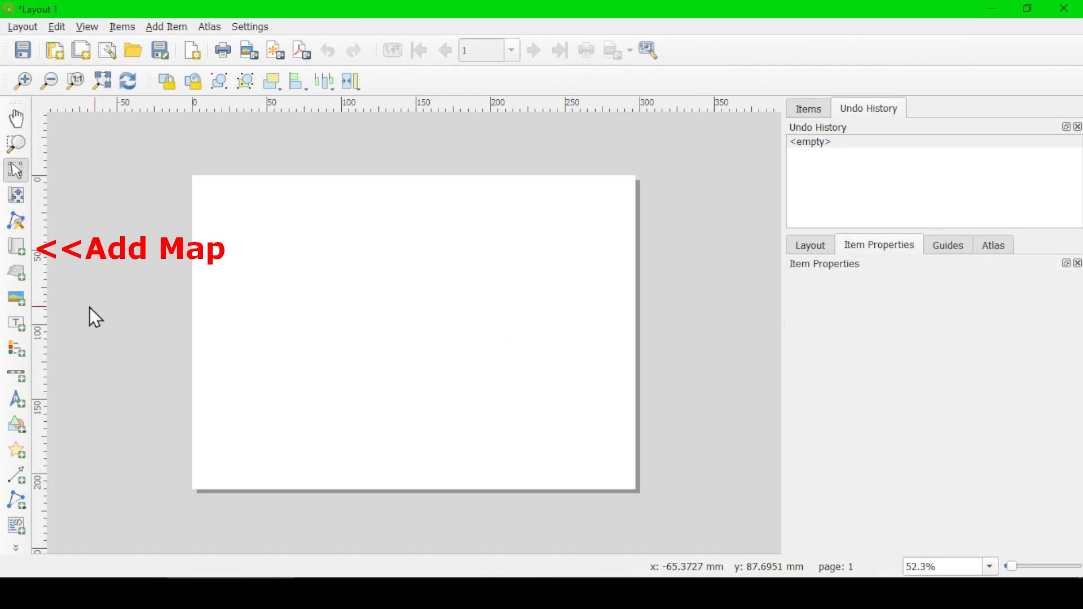
{"action": "left_click", "coordinate": [17, 247]}
{"action": "left_click_drag", "start_coordinate": [213, 195], "coordinate": [576, 472]}
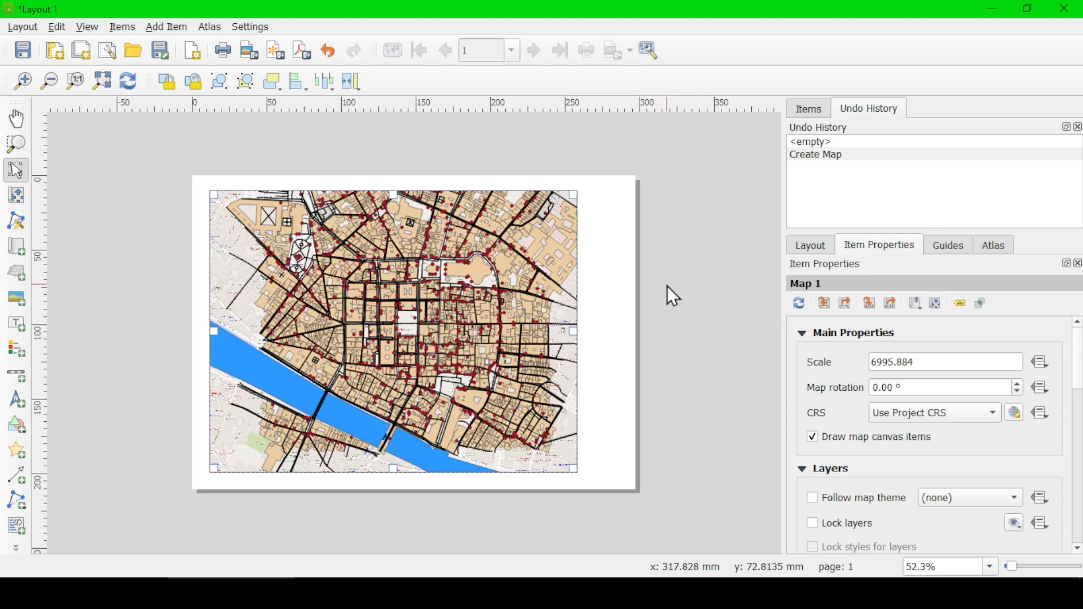
Enable atlas generation for the layout with Output as the coverage layer
{"action": "left_click", "coordinate": [997, 248]}
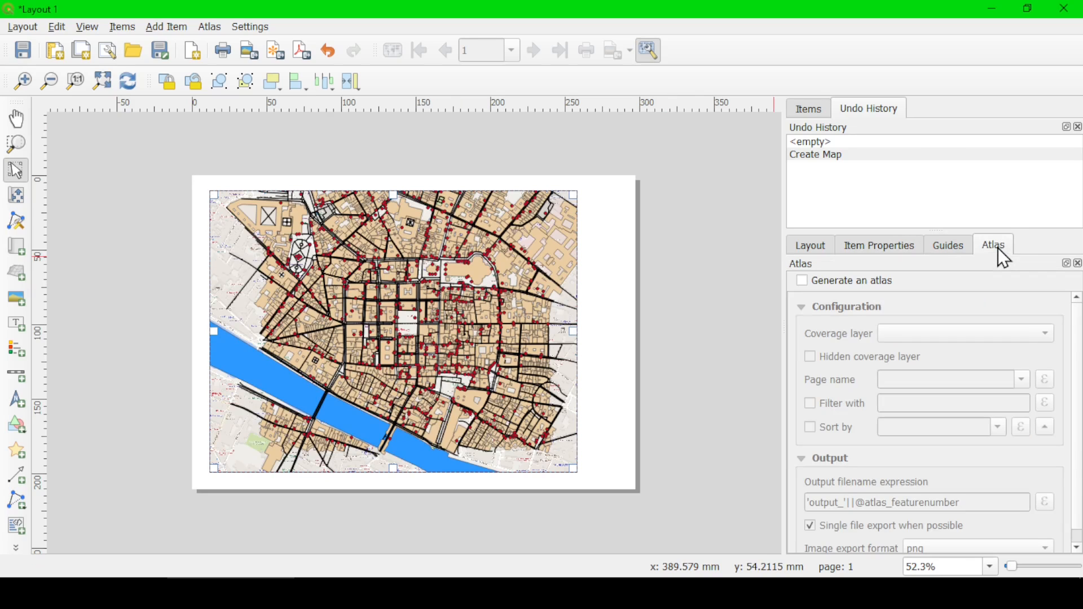
{"action": "left_click", "coordinate": [804, 281]}
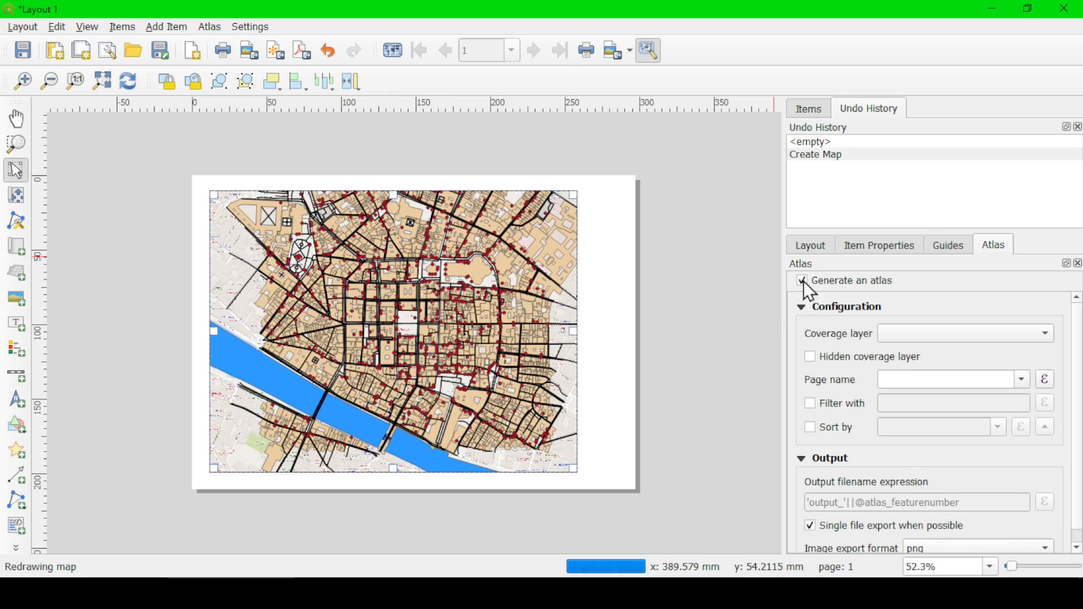
{"action": "left_click", "coordinate": [897, 337]}
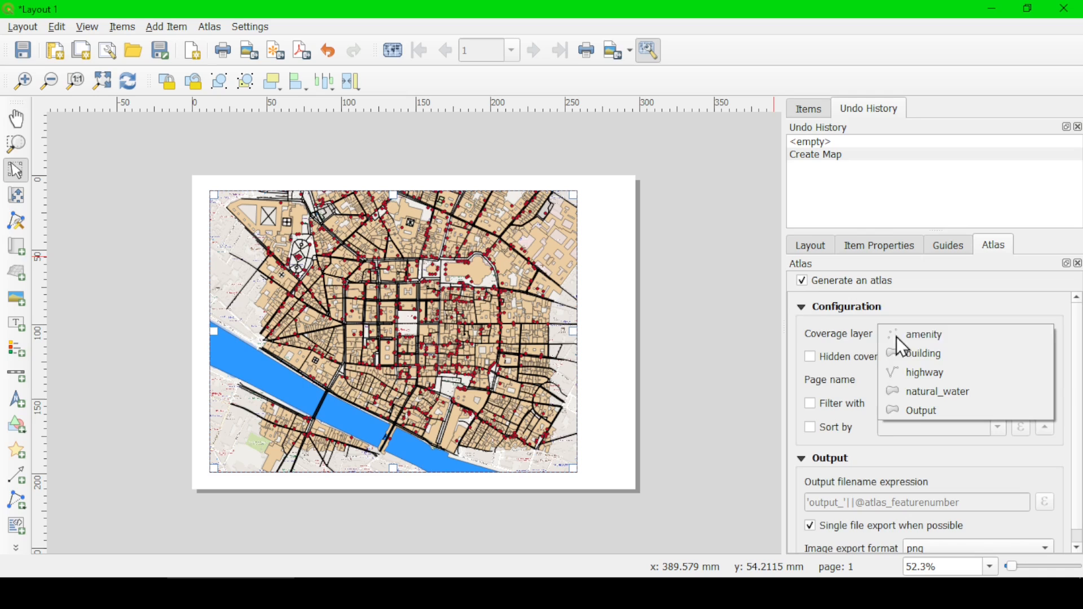
{"action": "left_click", "coordinate": [942, 410]}
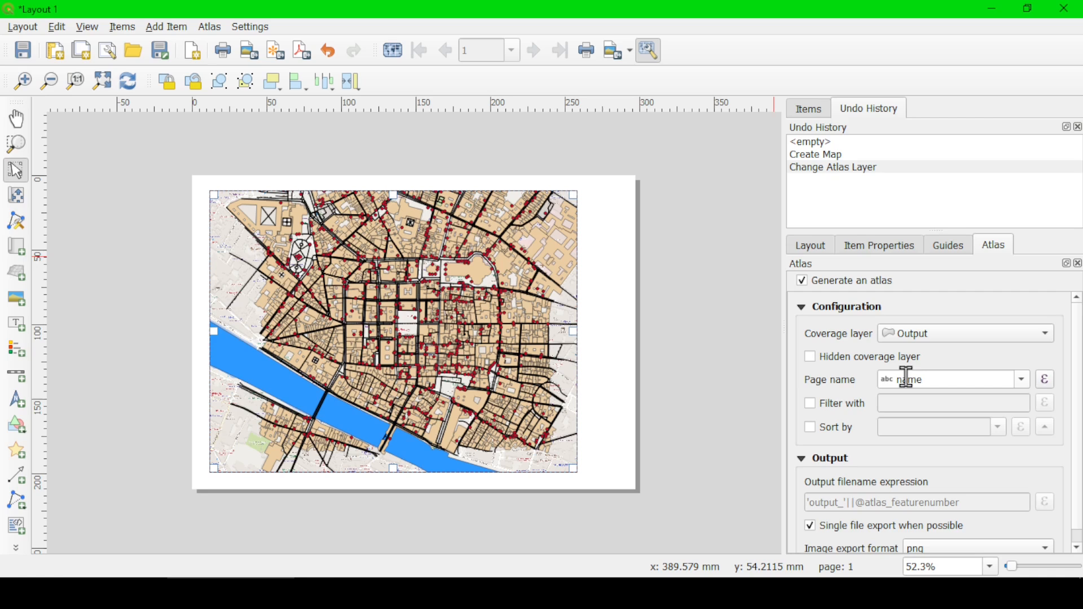
Add a data-defined override to the map's Lock layers setting with the expression "name"
{"action": "left_click", "coordinate": [874, 243]}
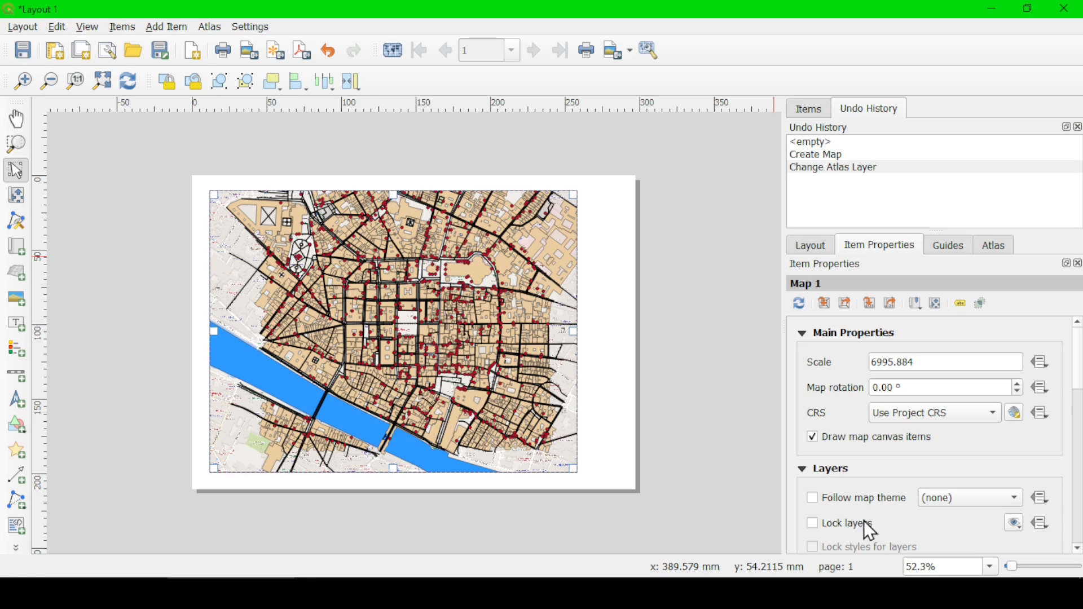
{"action": "left_click", "coordinate": [1039, 525]}
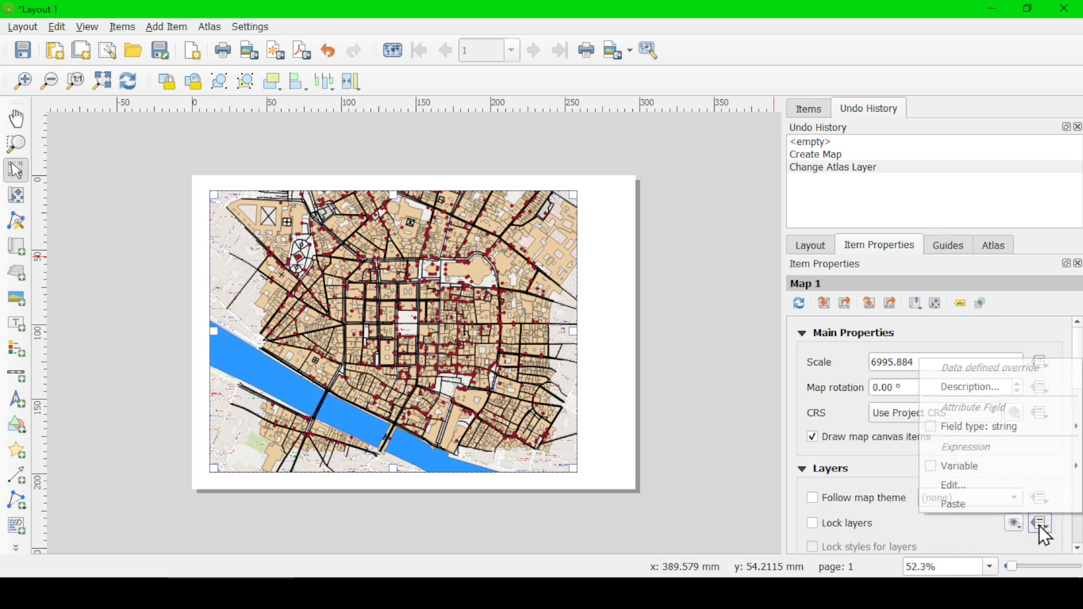
{"action": "left_click", "coordinate": [971, 482]}
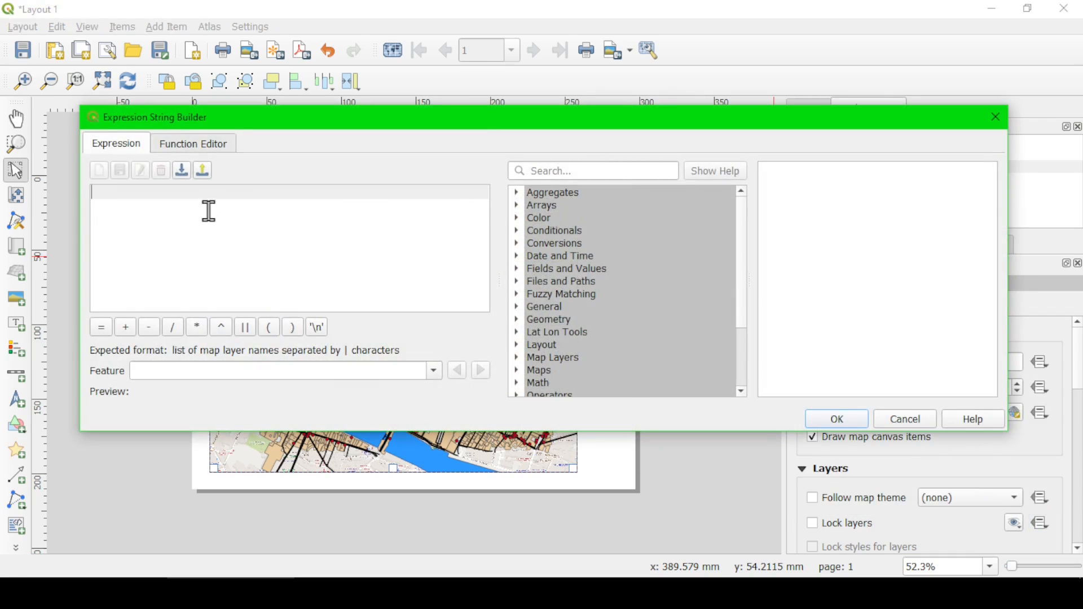
{"action": "type", "text": "\"name\""}
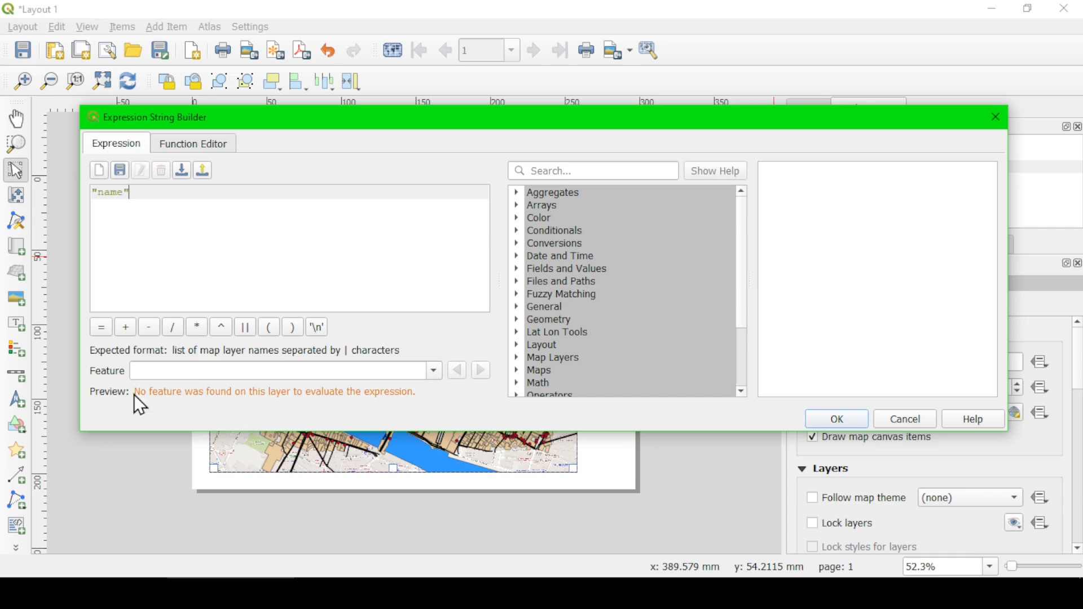
{"action": "mouse_move", "coordinate": [401, 398]}
{"action": "left_click", "coordinate": [835, 419]}
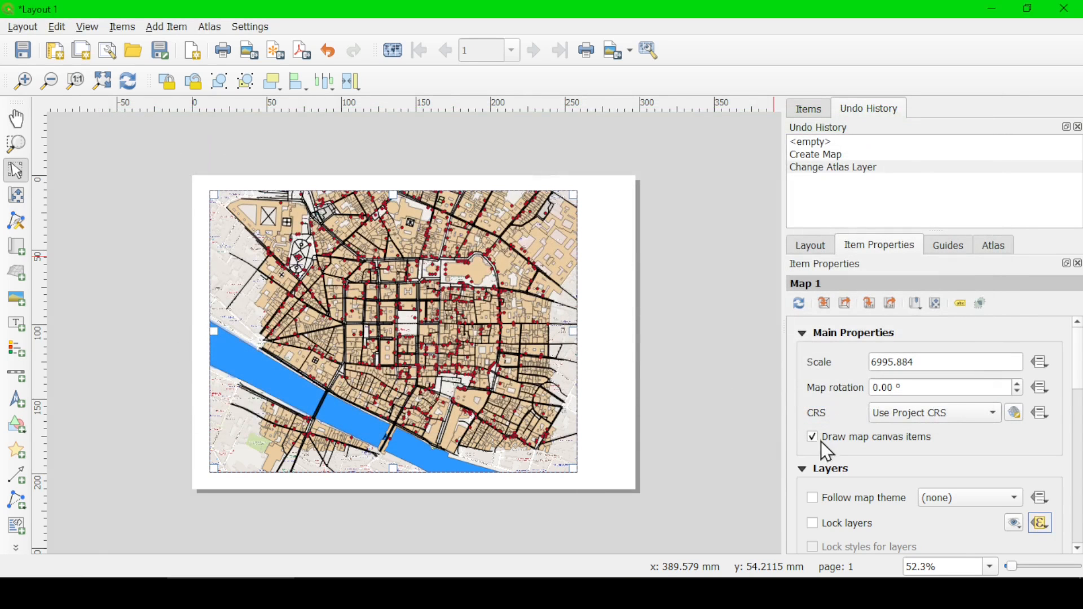
Turn on the atlas preview and examine its pages from amenity through Google Road
{"action": "left_click", "coordinate": [392, 51]}
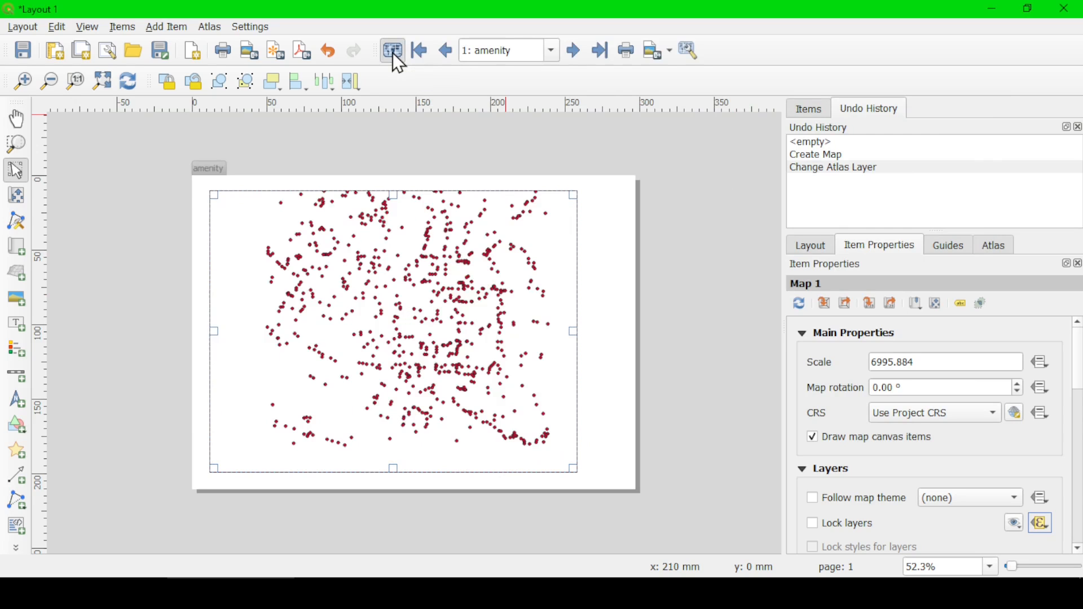
{"action": "left_click", "coordinate": [552, 51]}
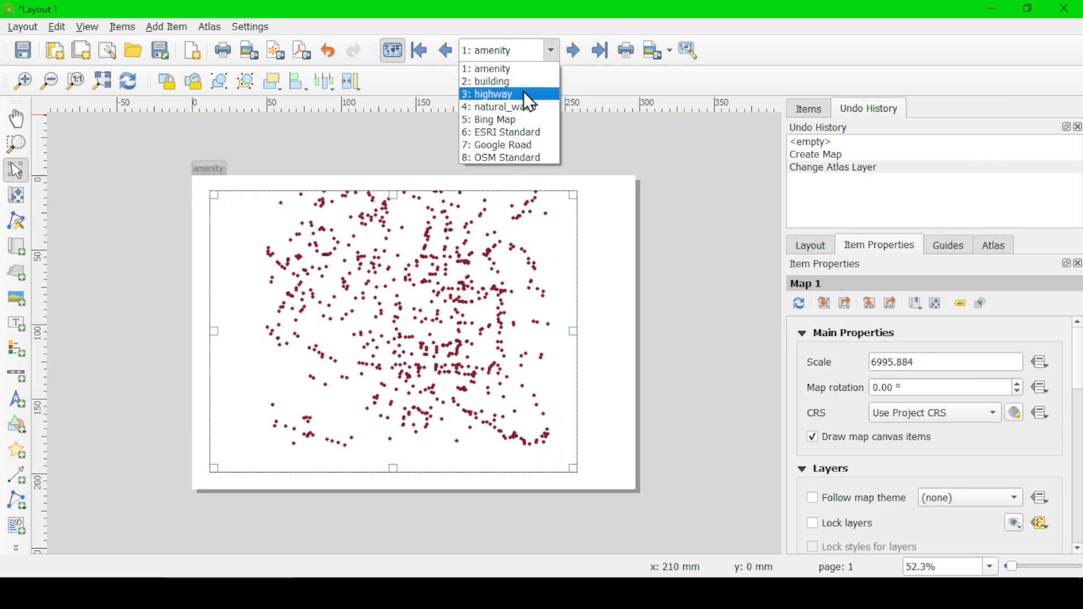
{"action": "left_click", "coordinate": [506, 82]}
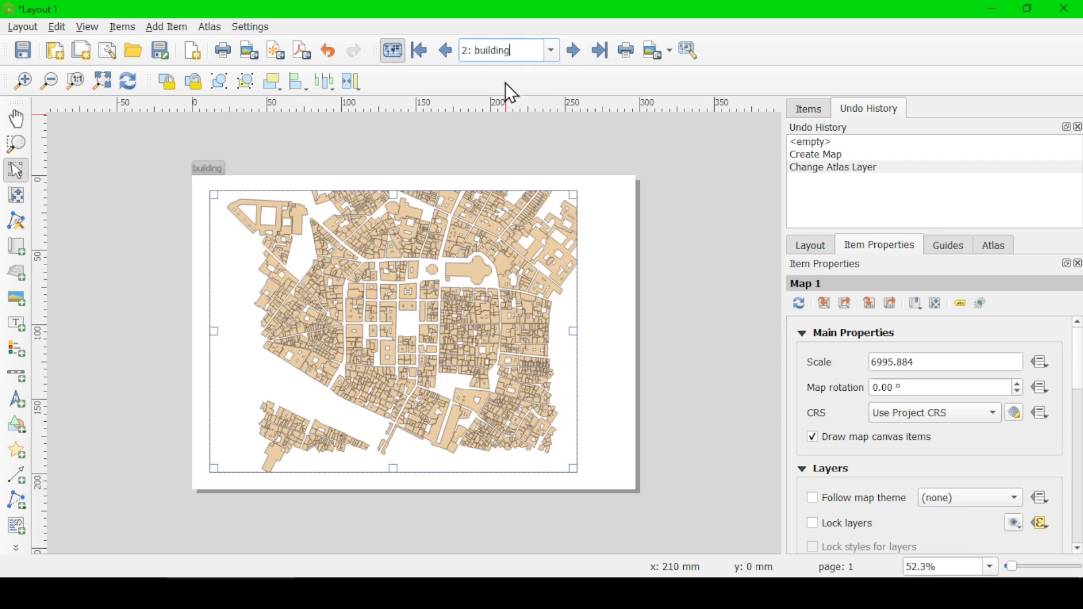
{"action": "left_click", "coordinate": [575, 52]}
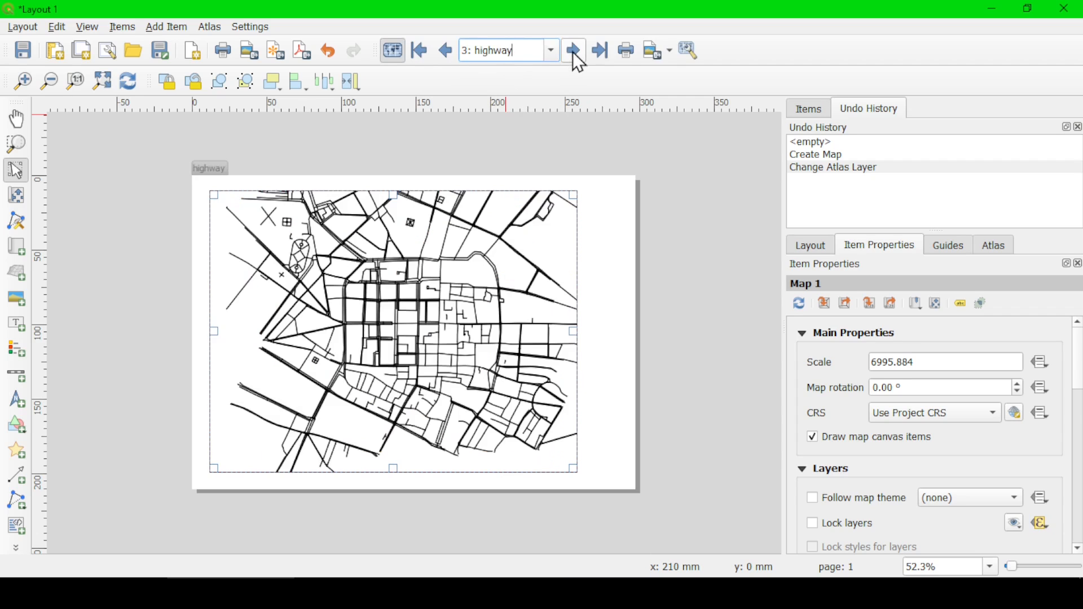
{"action": "left_click", "coordinate": [573, 52]}
{"action": "left_click", "coordinate": [573, 52]}
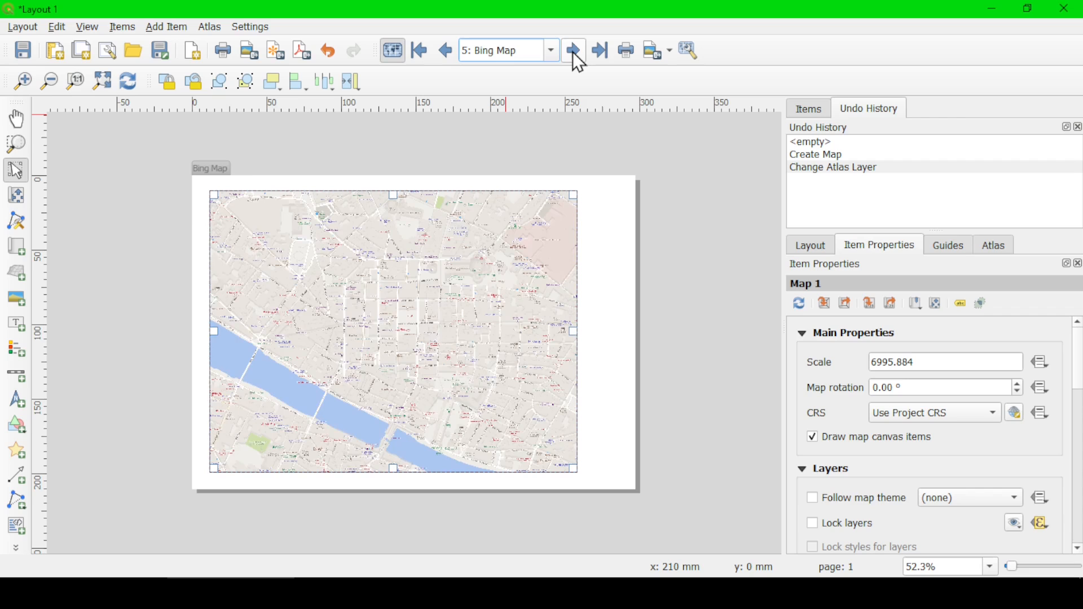
{"action": "left_click", "coordinate": [573, 51]}
{"action": "left_click", "coordinate": [573, 51]}
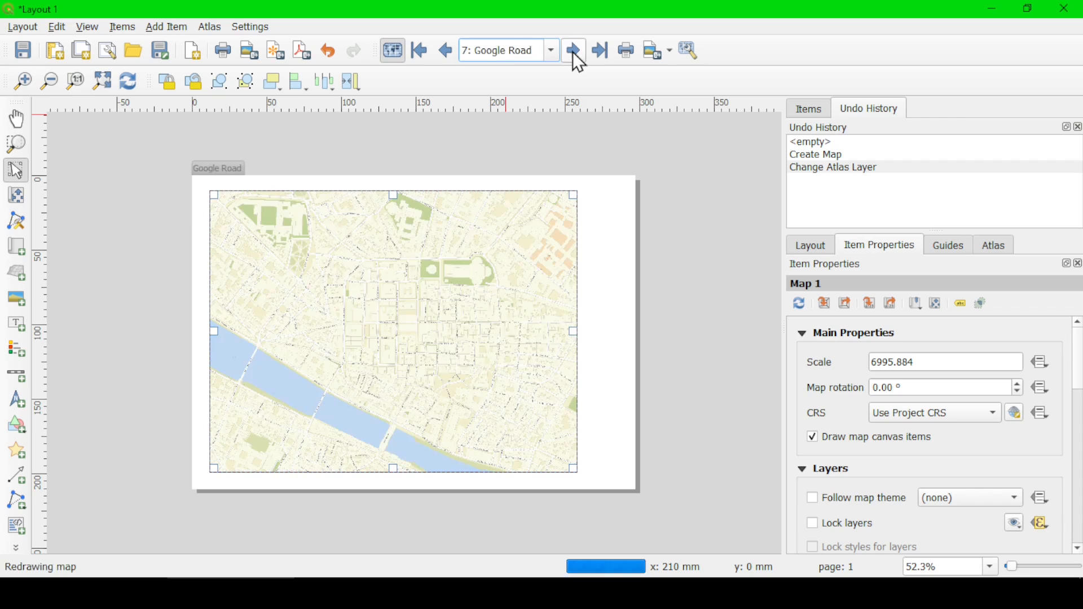
Step the atlas preview back through its pages to the amenity page
{"action": "left_click", "coordinate": [443, 50]}
{"action": "left_click", "coordinate": [443, 50]}
{"action": "left_click", "coordinate": [443, 50]}
{"action": "left_click", "coordinate": [443, 50]}
{"action": "left_click", "coordinate": [443, 50]}
{"action": "left_click", "coordinate": [443, 50]}
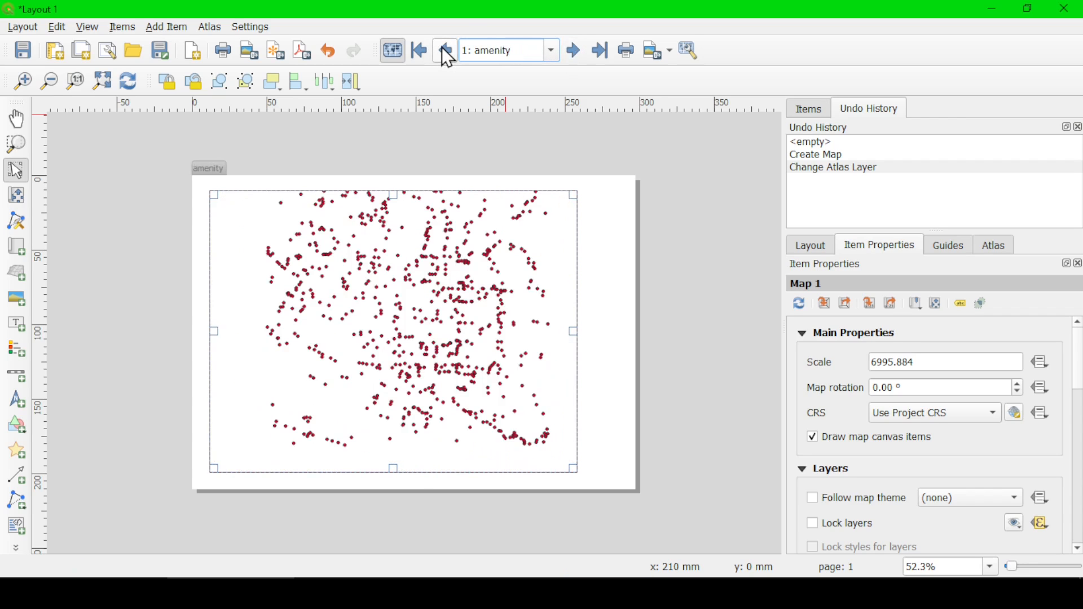
Change the map's Lock layers override expression to "name" || '|OSM Standard' and preview the atlas pages through highway
{"action": "left_click", "coordinate": [1042, 526]}
{"action": "left_click", "coordinate": [966, 447]}
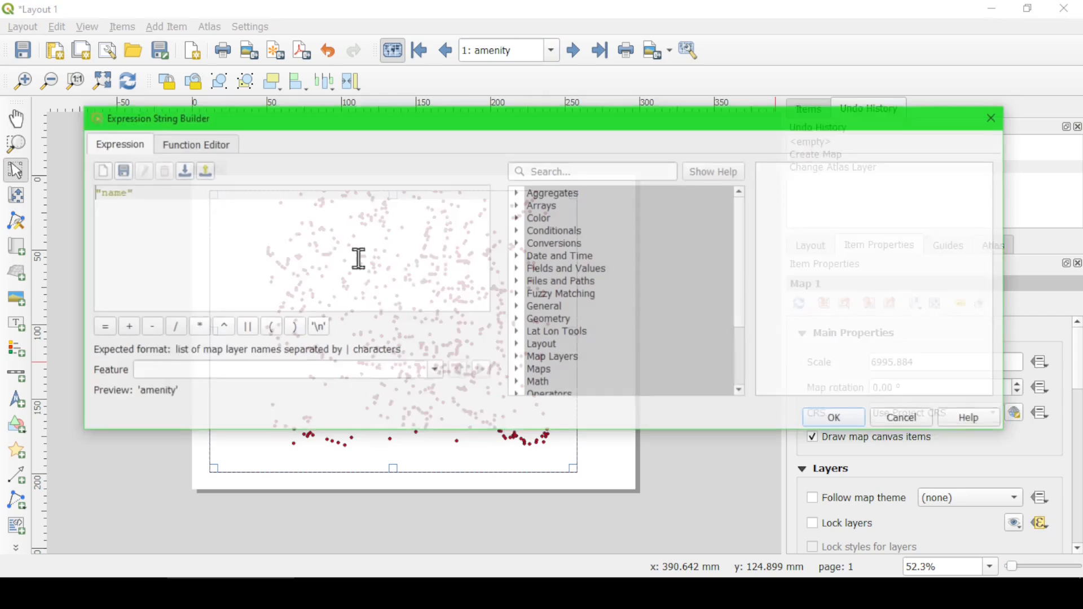
{"action": "left_click", "coordinate": [192, 189]}
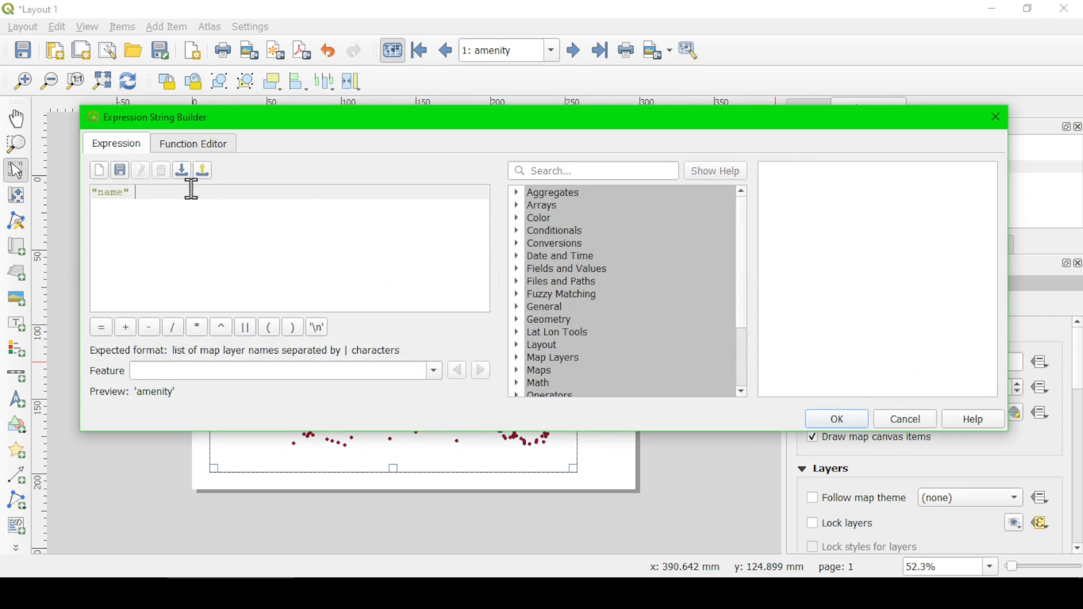
{"action": "type", "text": "||"}
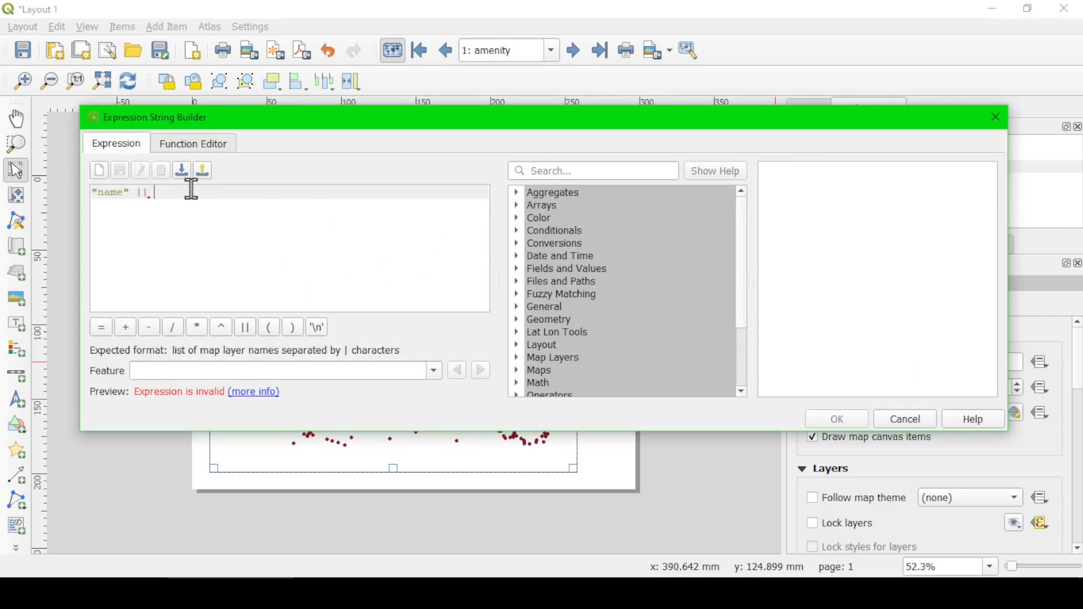
{"action": "type", "text": " '"}
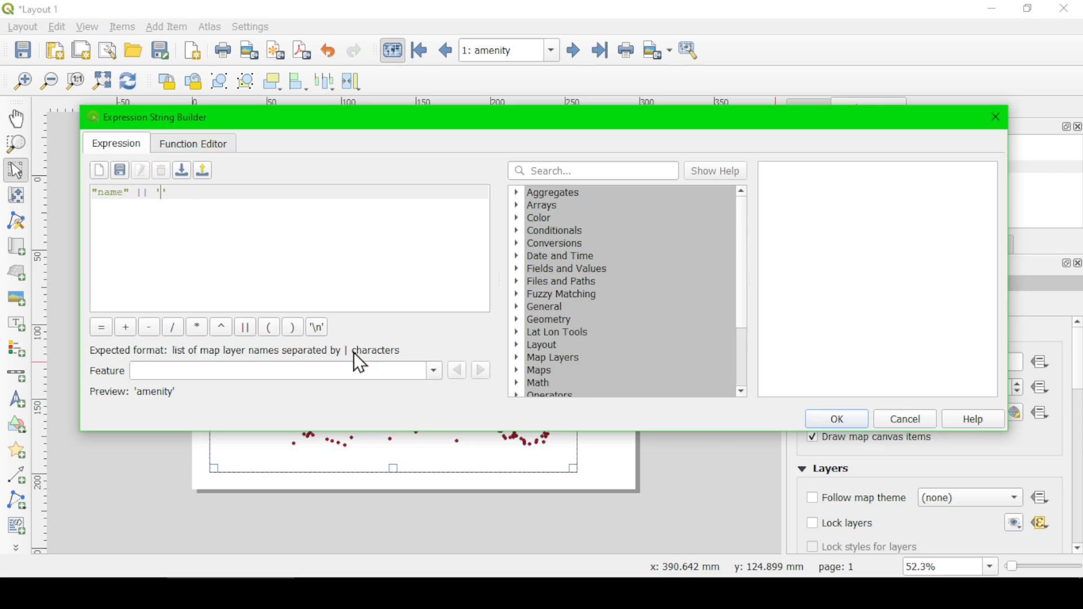
{"action": "type", "text": "|OSM Stand"}
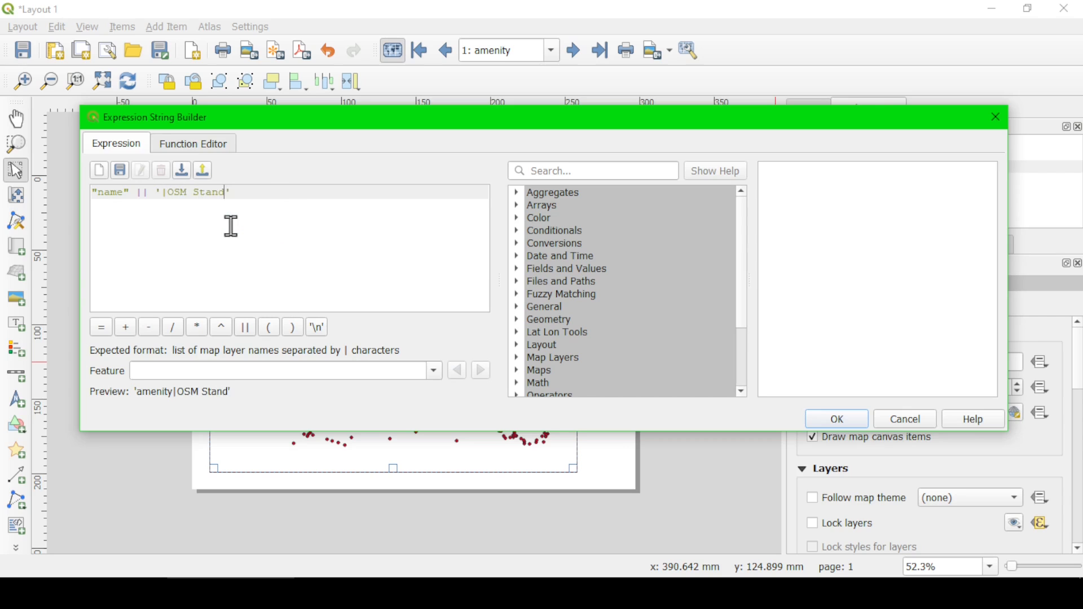
{"action": "type", "text": "ard"}
{"action": "left_click", "coordinate": [840, 420]}
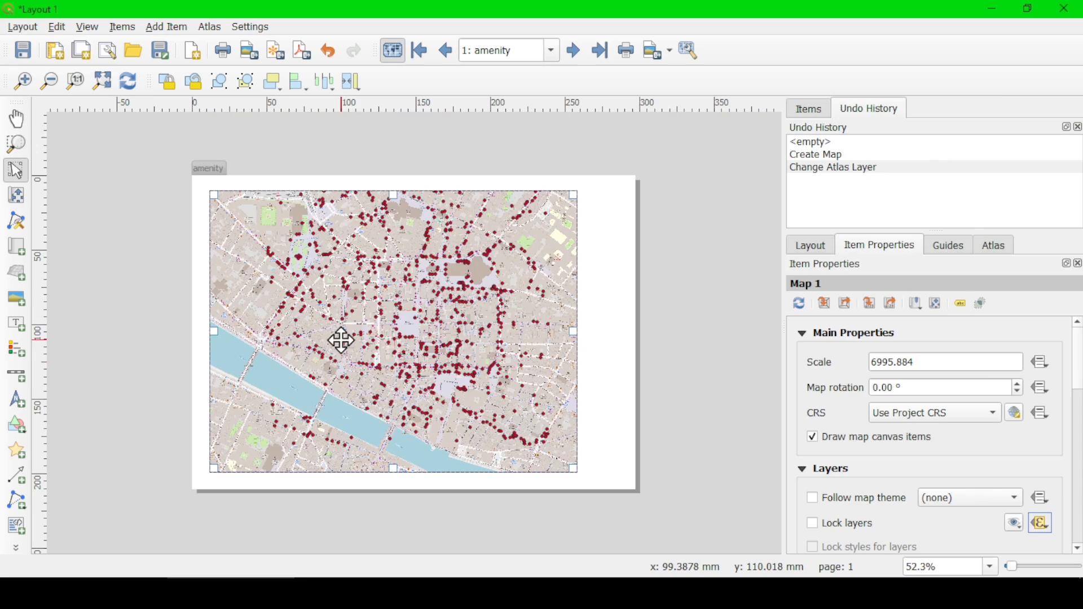
{"action": "left_click", "coordinate": [575, 52]}
{"action": "left_click", "coordinate": [576, 52]}
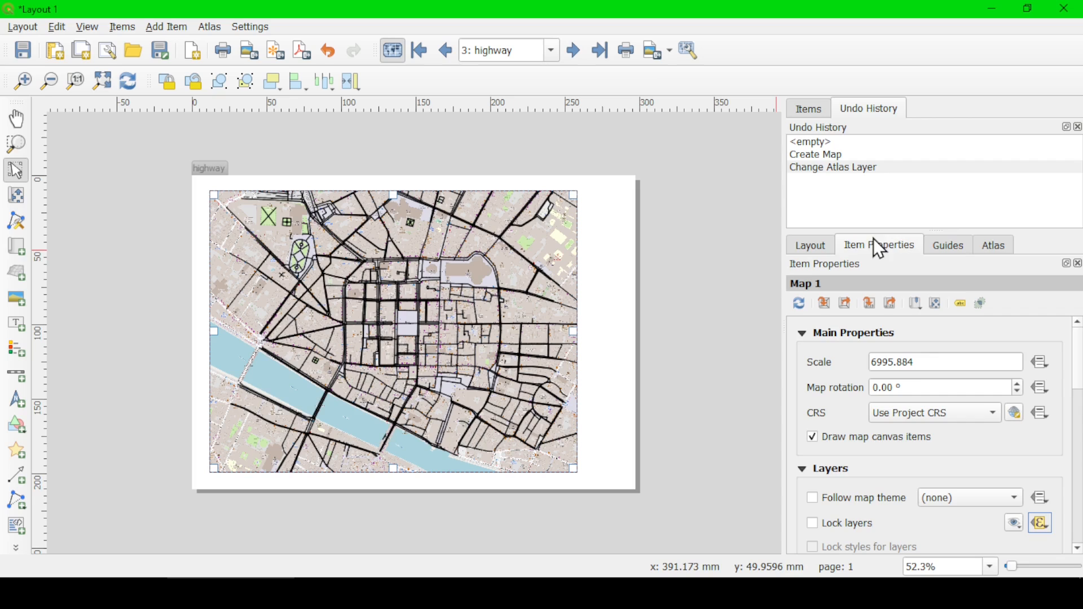
{"action": "left_click", "coordinate": [994, 248]}
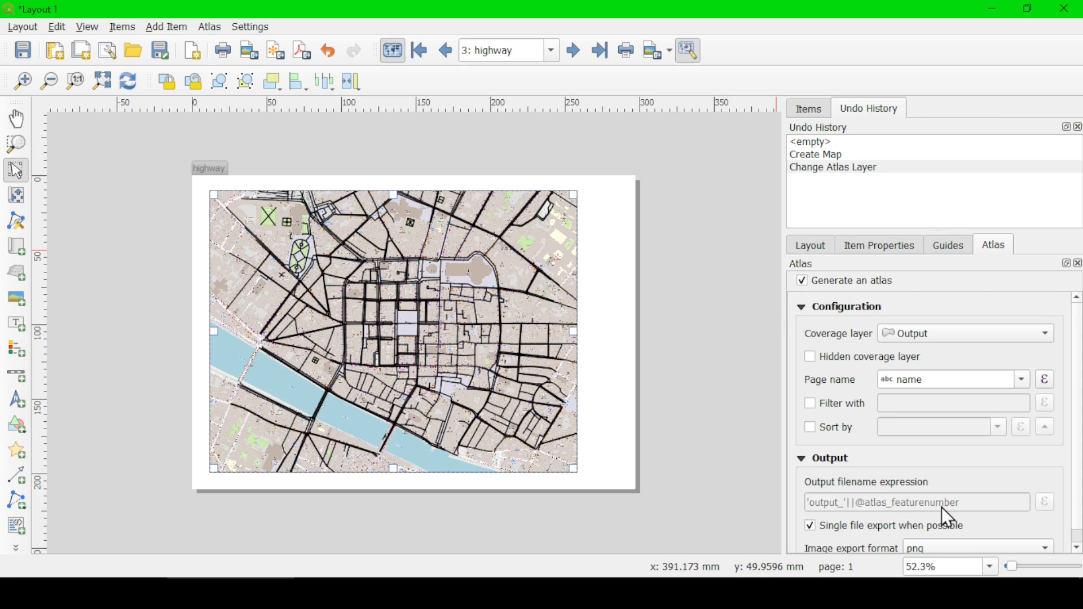
{"action": "left_click", "coordinate": [810, 527]}
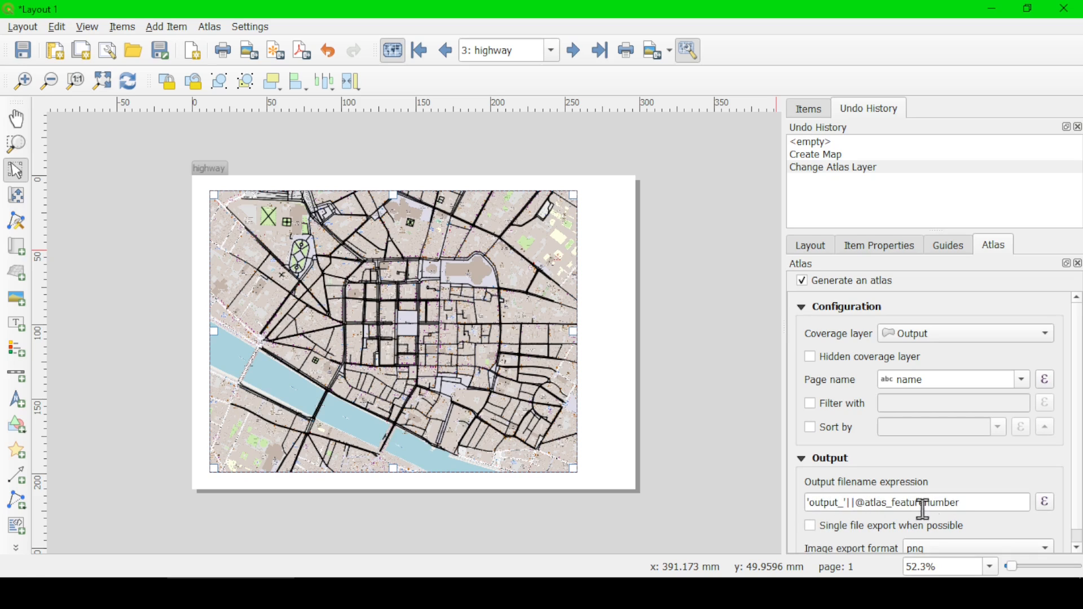
{"action": "left_click_drag", "start_coordinate": [893, 502], "coordinate": [960, 503]}
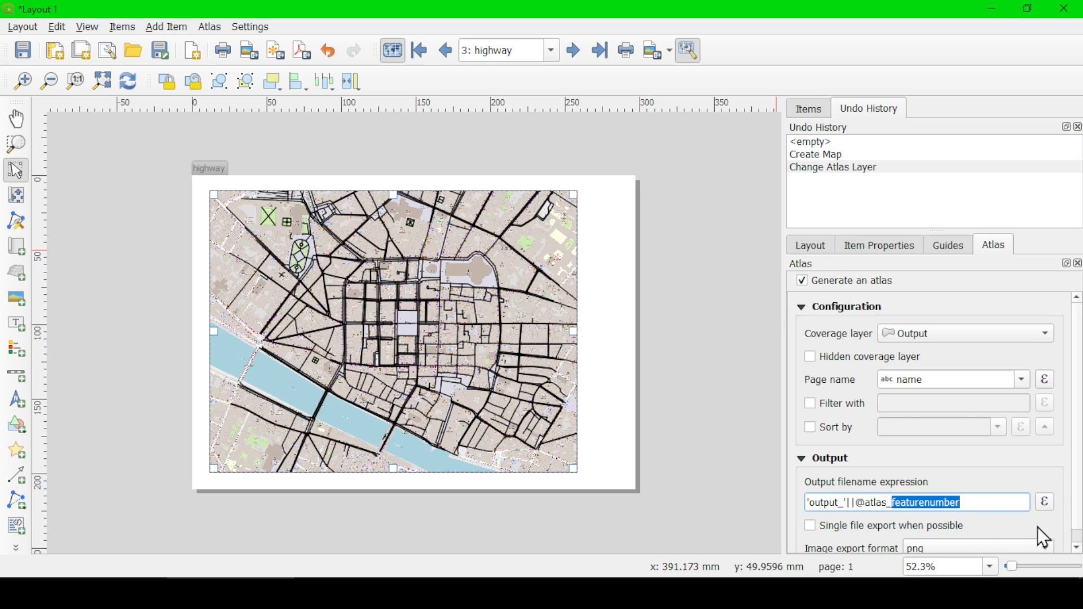
{"action": "type", "text": "pagename"}
{"action": "left_click_drag", "start_coordinate": [934, 376], "coordinate": [841, 379]}
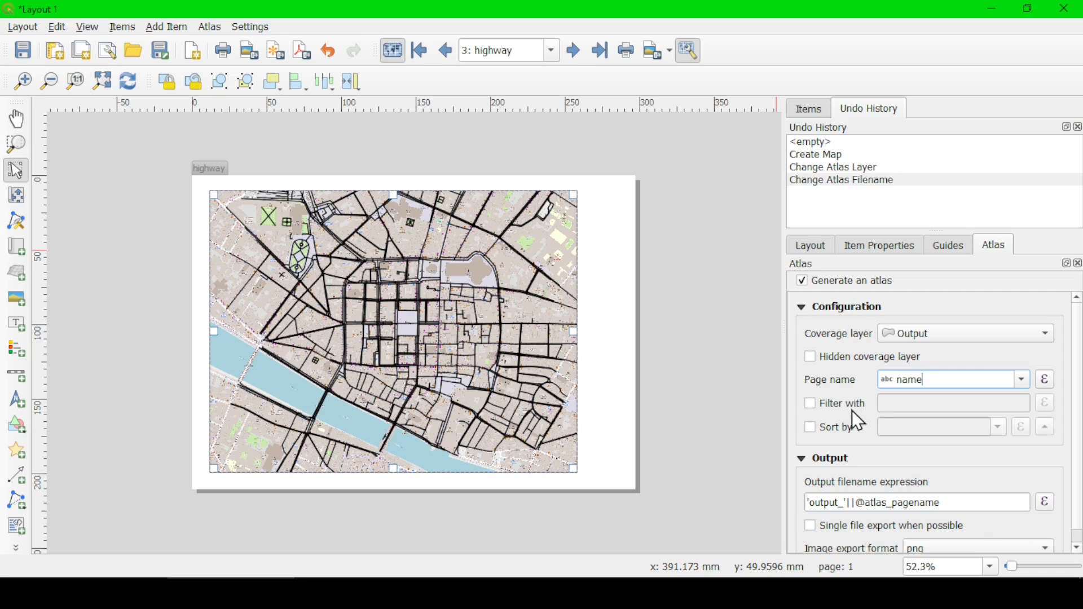
Export the atlas as images to the Downloads\atlas folder with a resolution of 100 dpi
{"action": "left_click", "coordinate": [652, 52]}
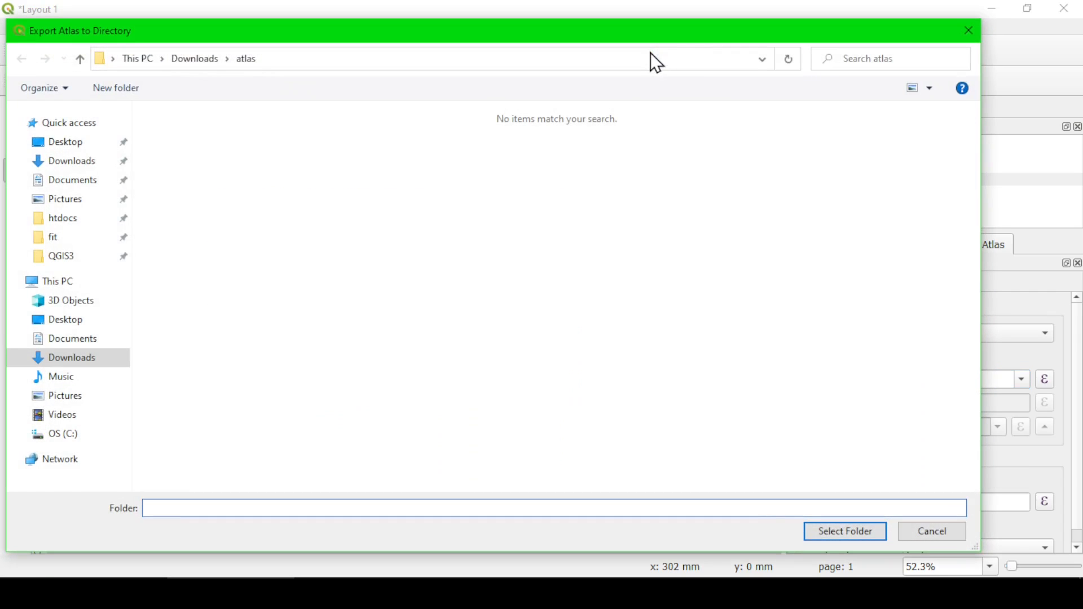
{"action": "left_click", "coordinate": [832, 533]}
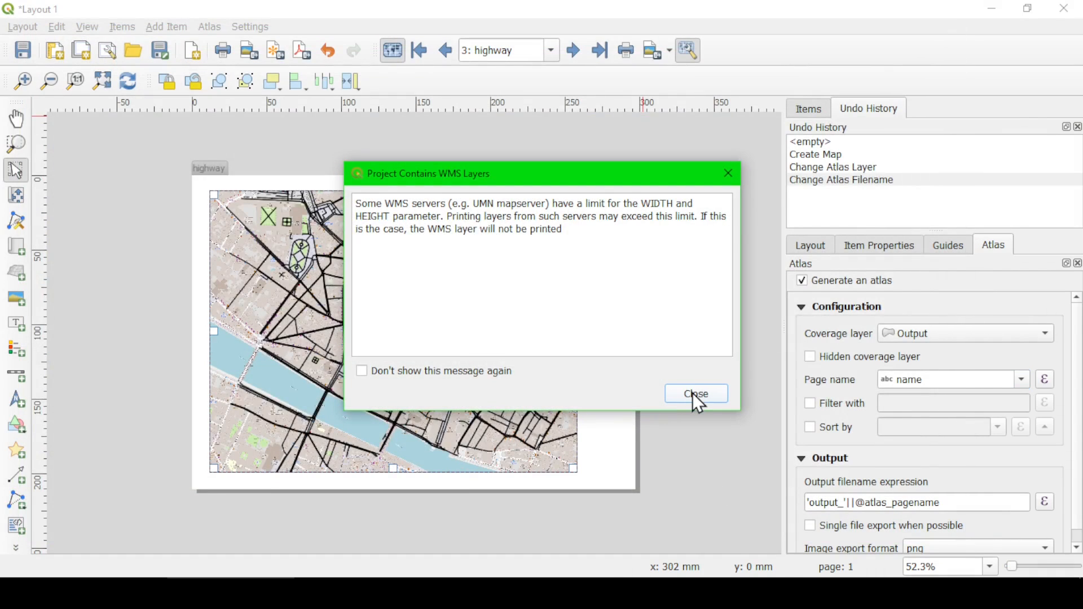
{"action": "left_click", "coordinate": [693, 391]}
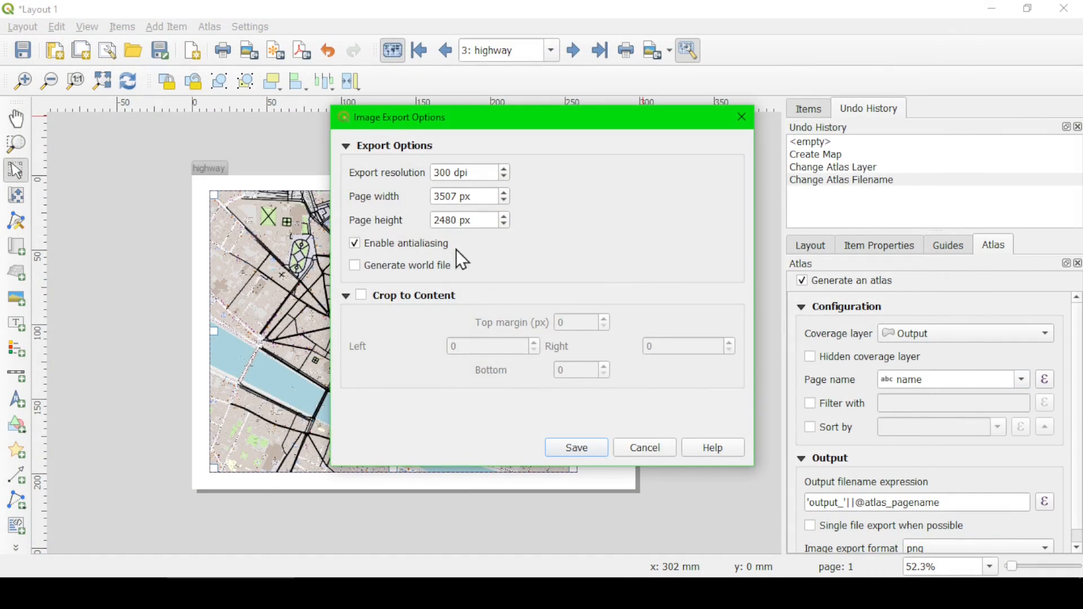
{"action": "left_click_drag", "start_coordinate": [484, 173], "coordinate": [378, 158]}
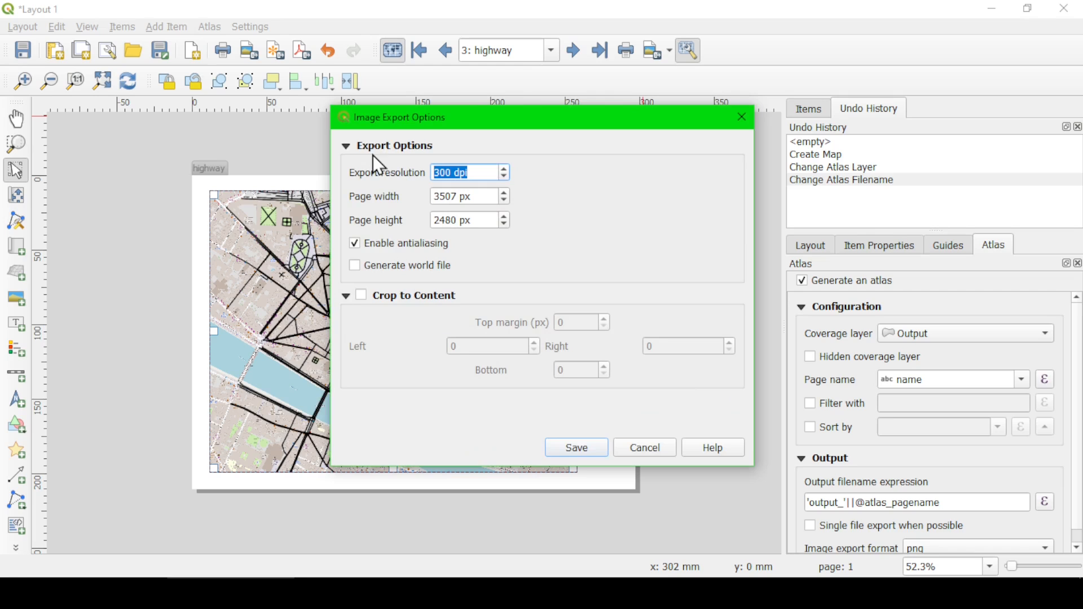
{"action": "type", "text": "100"}
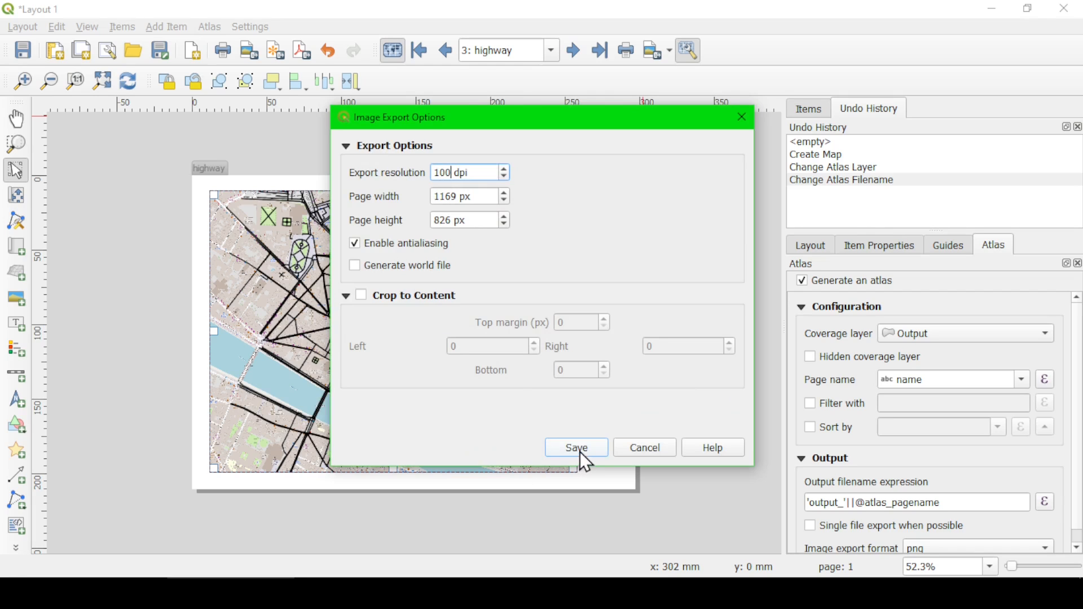
{"action": "left_click", "coordinate": [580, 451]}
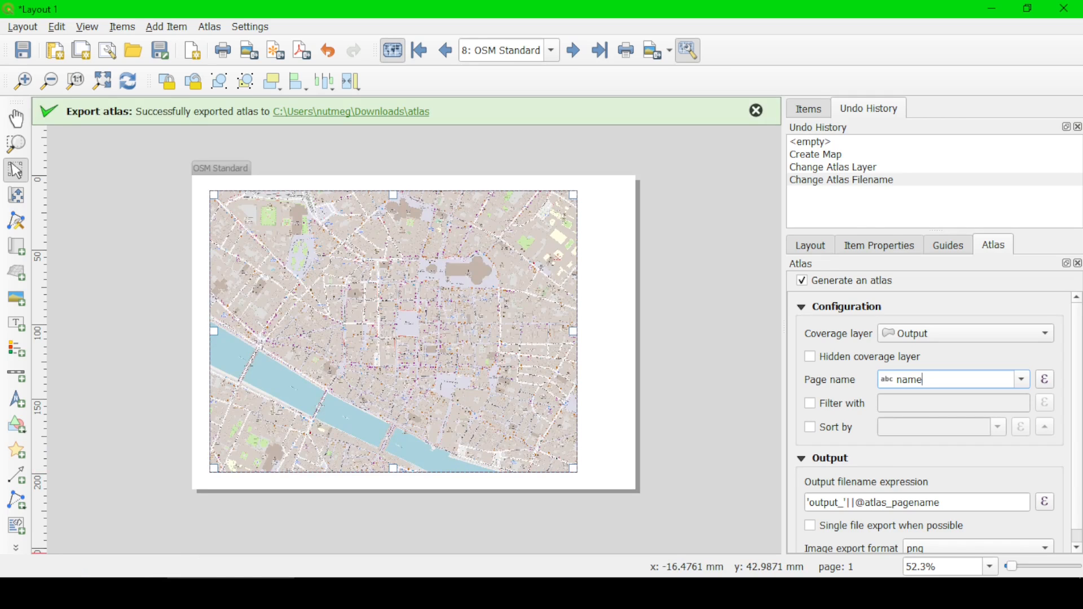
Switch to the atlas folder in File Explorer and examine the exported images from output_amenity.png through output_highway.png, then close both windows
{"action": "key", "text": "alt+Tab"}
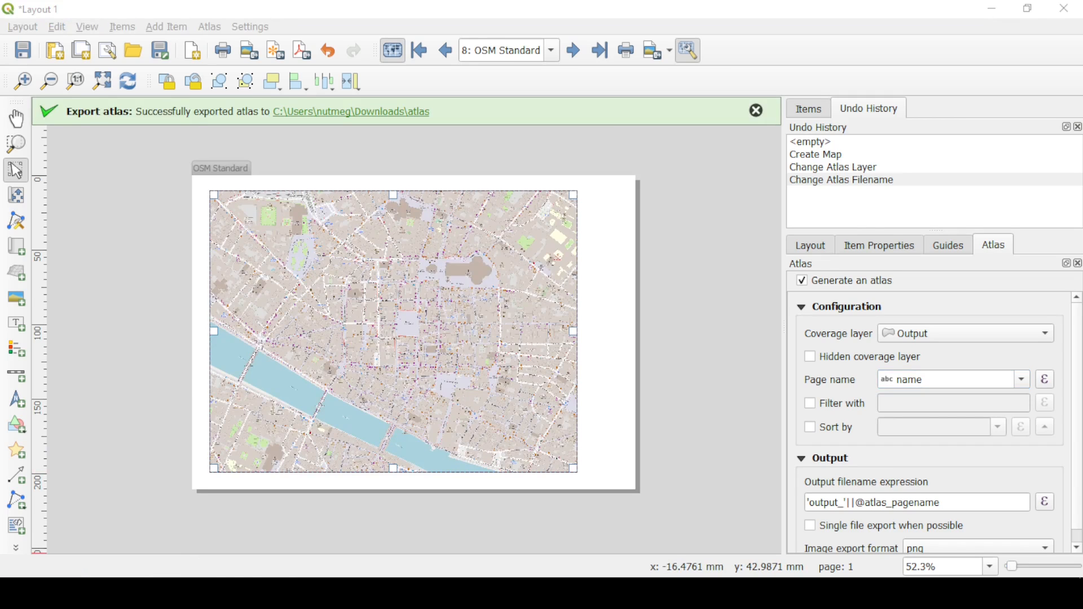
{"action": "left_click_drag", "start_coordinate": [1082, 270], "coordinate": [435, 92]}
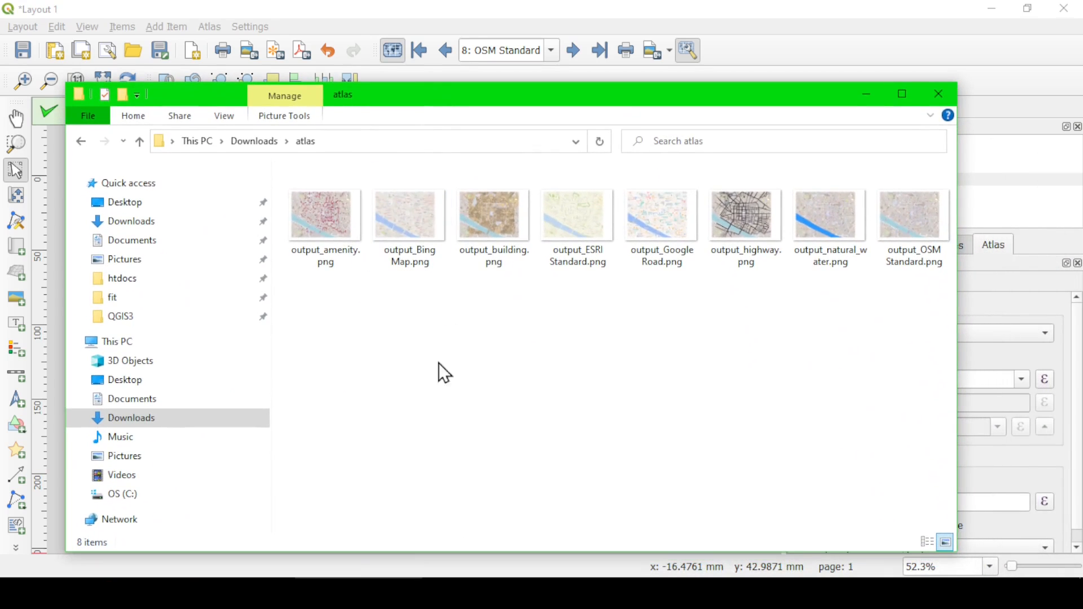
{"action": "left_click", "coordinate": [318, 223]}
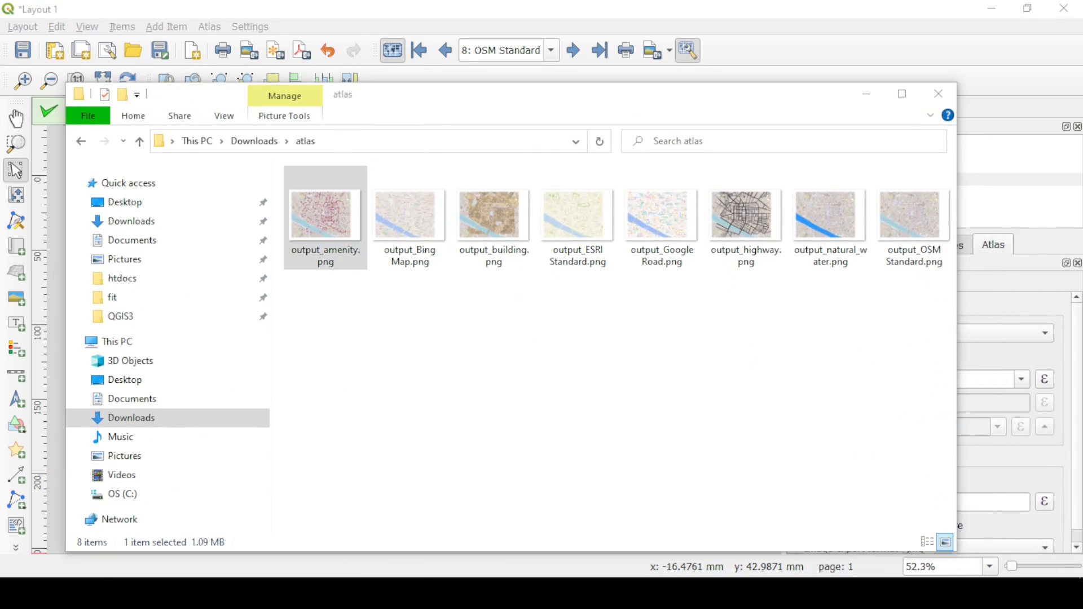
{"action": "left_click_drag", "start_coordinate": [1082, 279], "coordinate": [413, 0]}
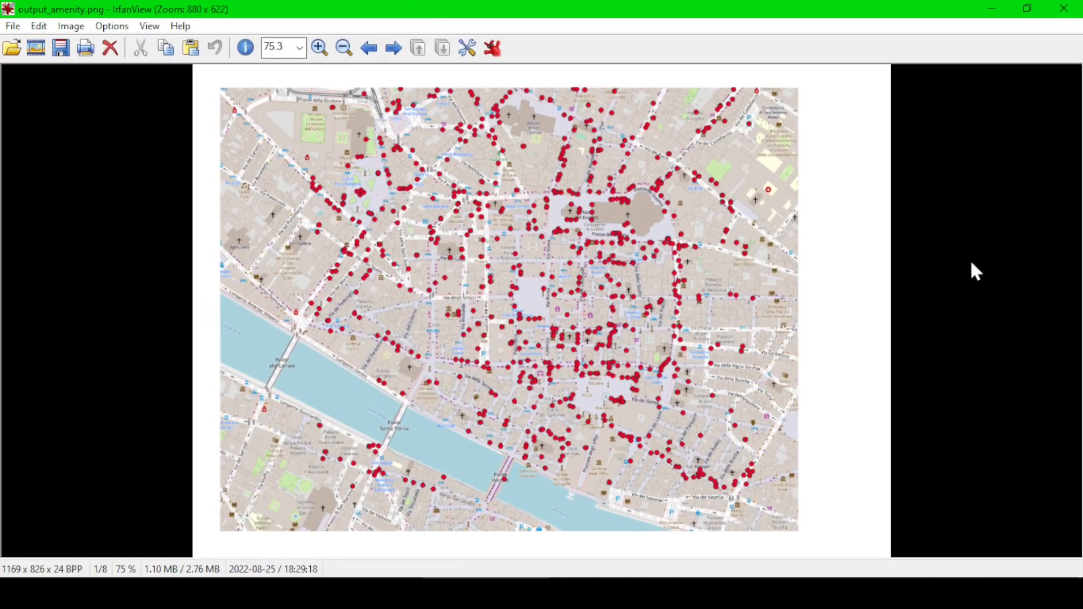
{"action": "key", "text": "Right"}
{"action": "key", "text": "Right"}
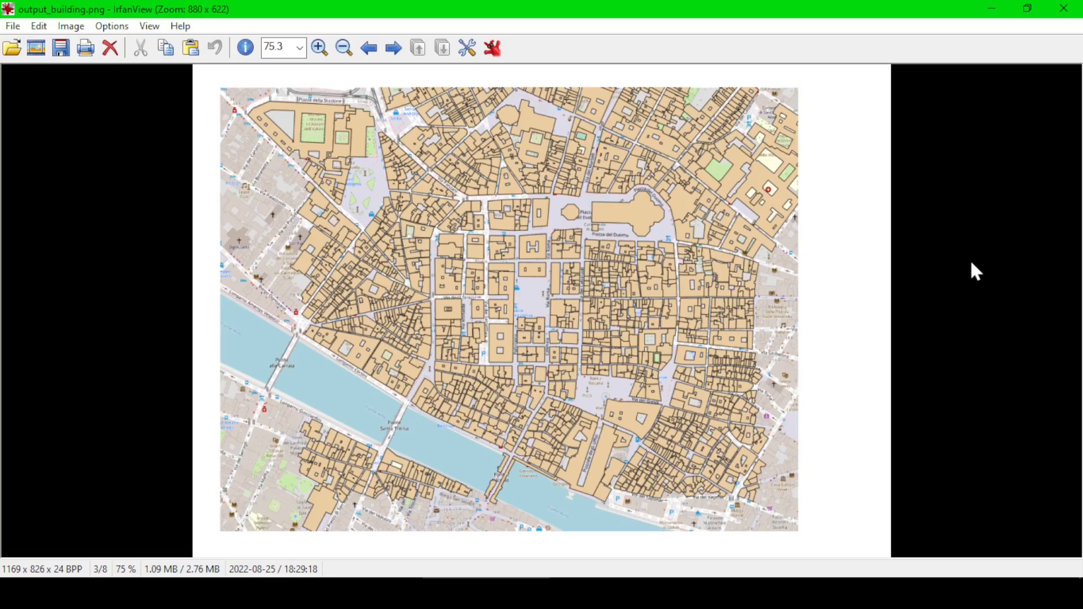
{"action": "key", "text": "Right"}
{"action": "key", "text": "Right"}
{"action": "key", "text": "Right"}
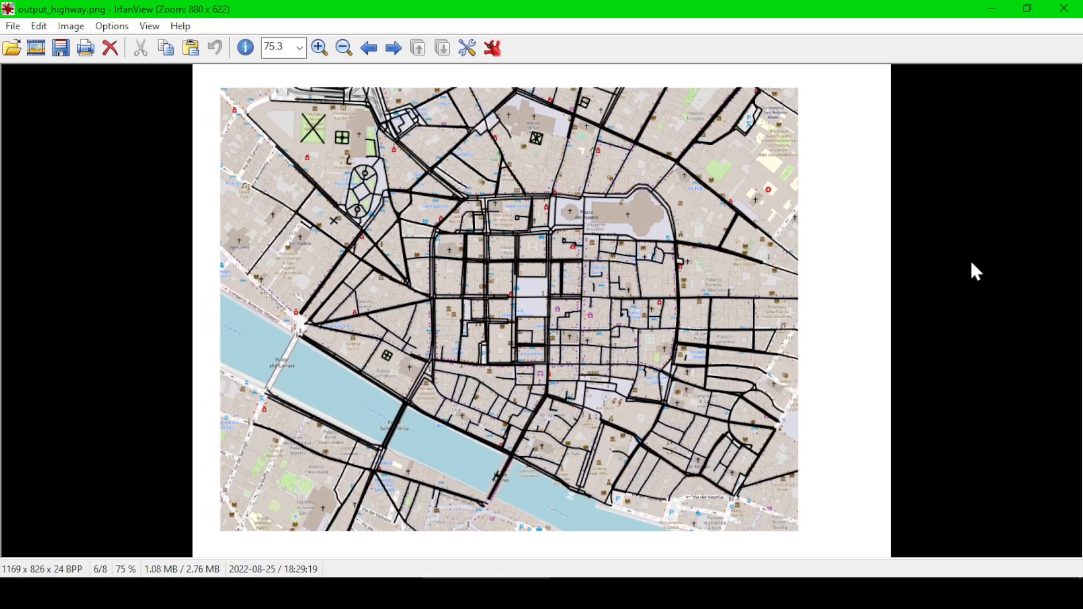
{"action": "left_click", "coordinate": [1063, 9]}
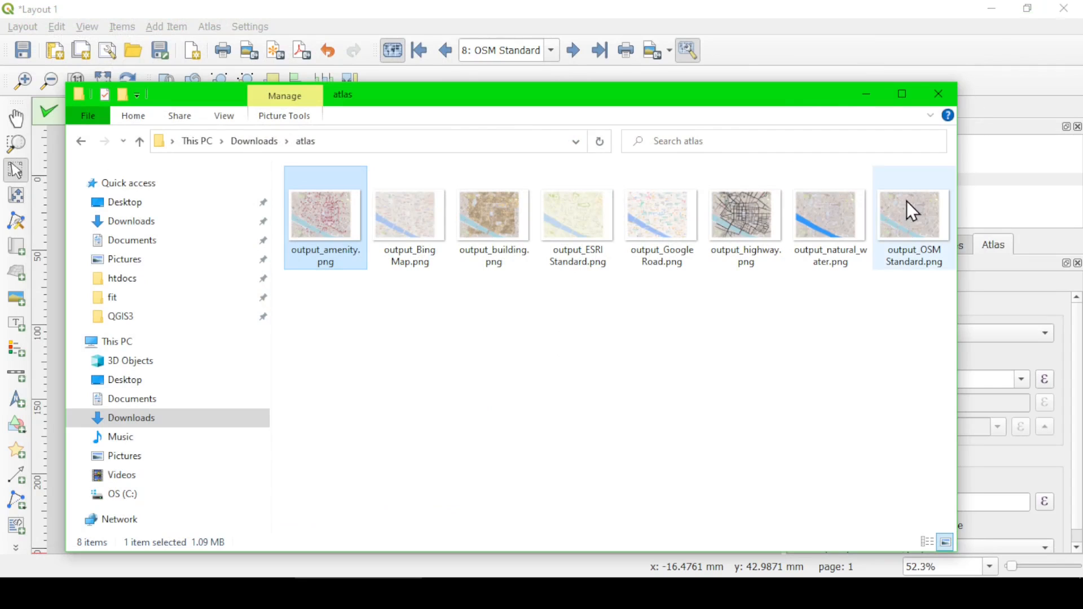
{"action": "left_click", "coordinate": [940, 96]}
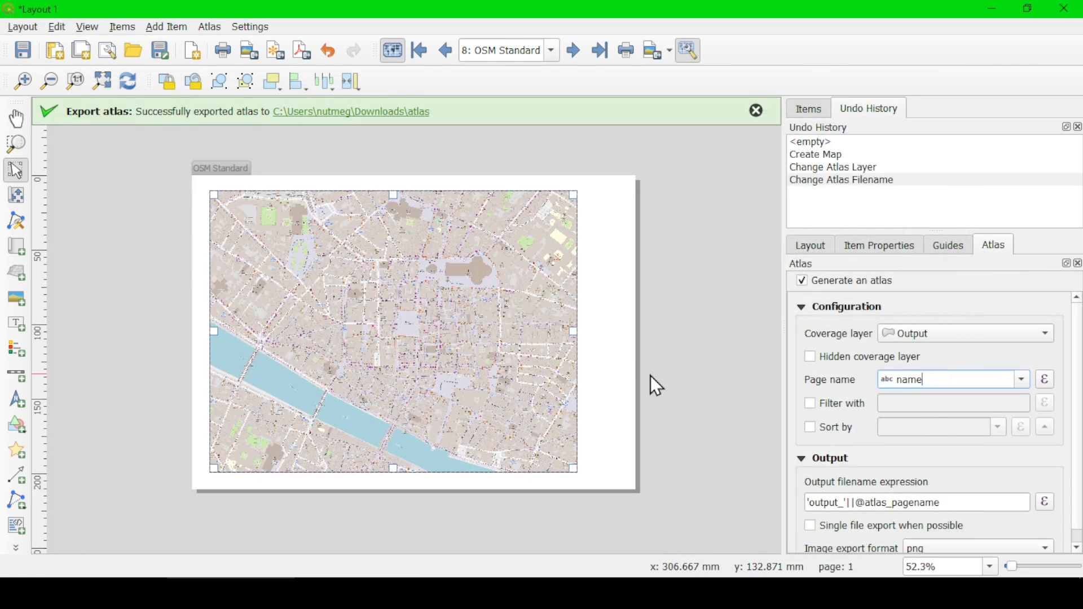